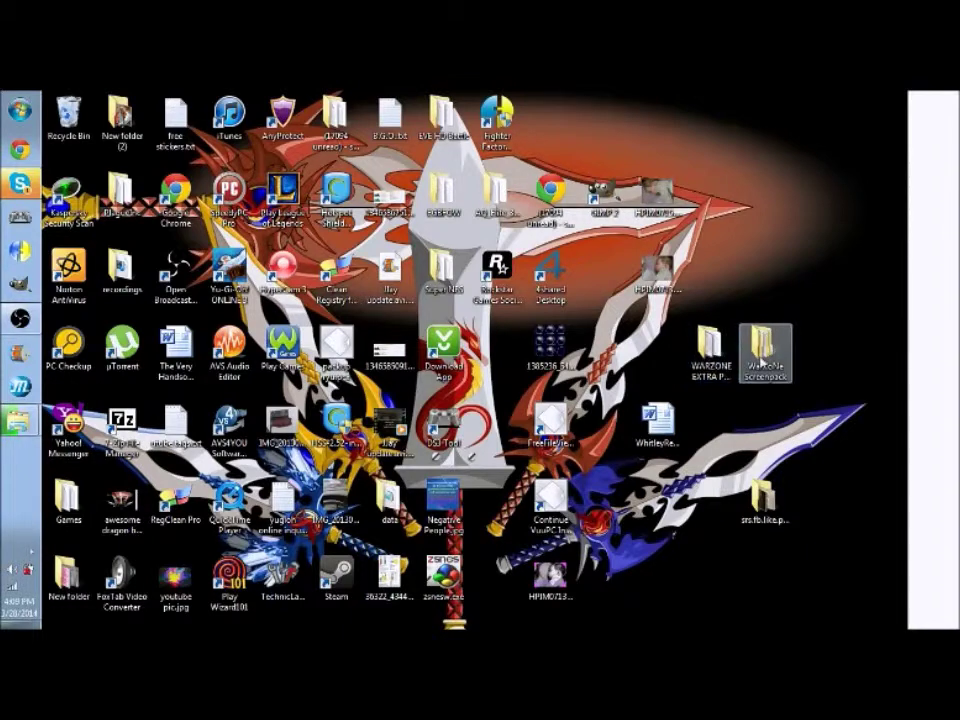
Step: Browse into the WarZoNe Screenpack Portraits folder in Explorer, then close that window
double_click(762, 360)
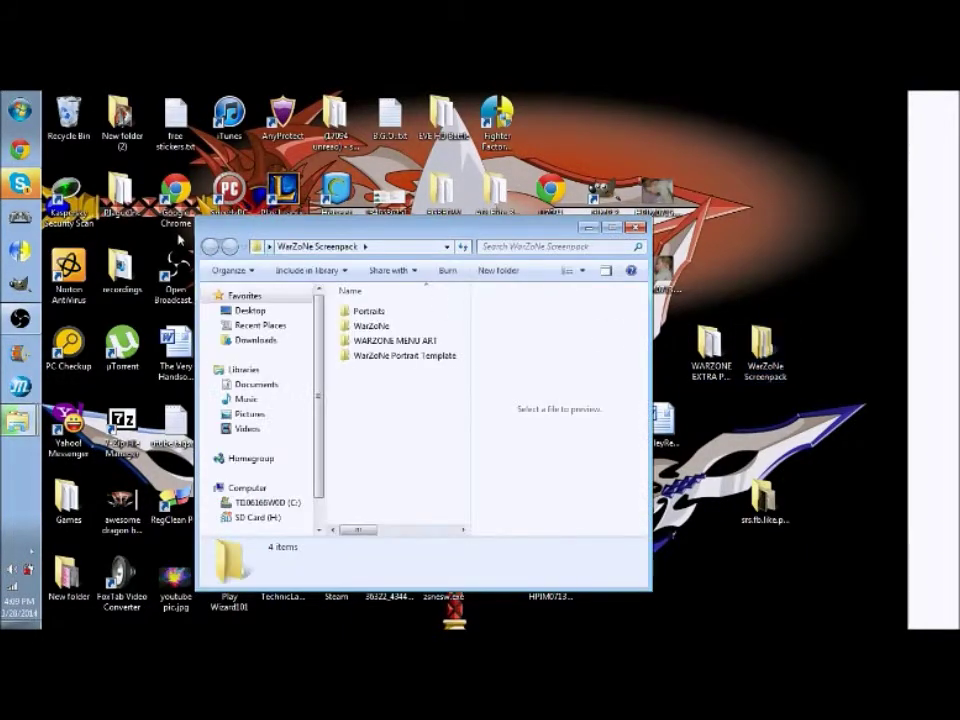
double_click(372, 312)
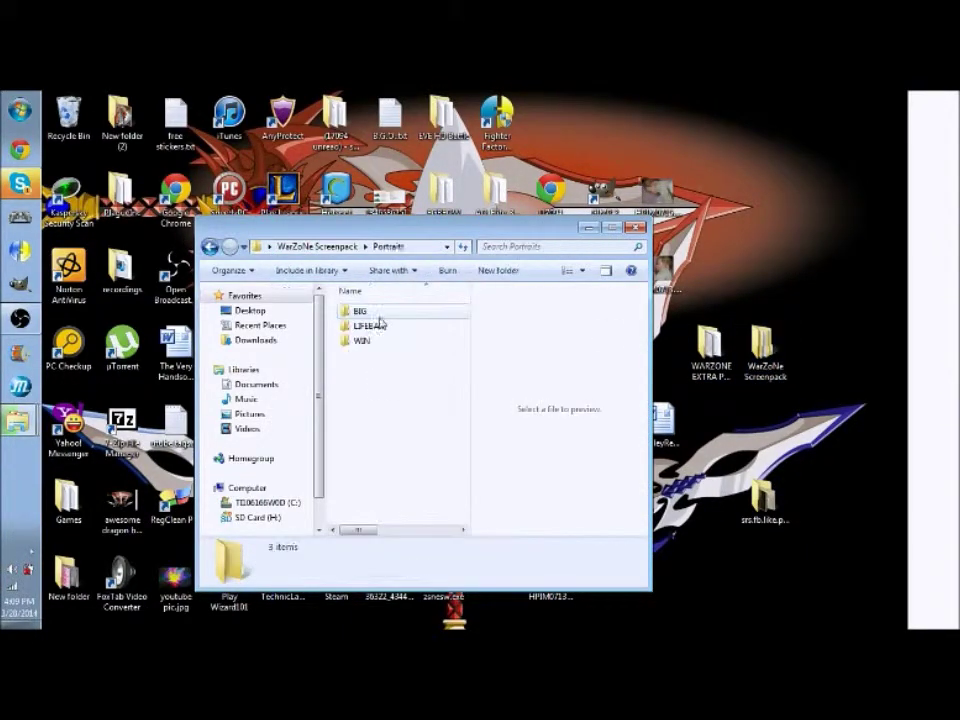
click(636, 229)
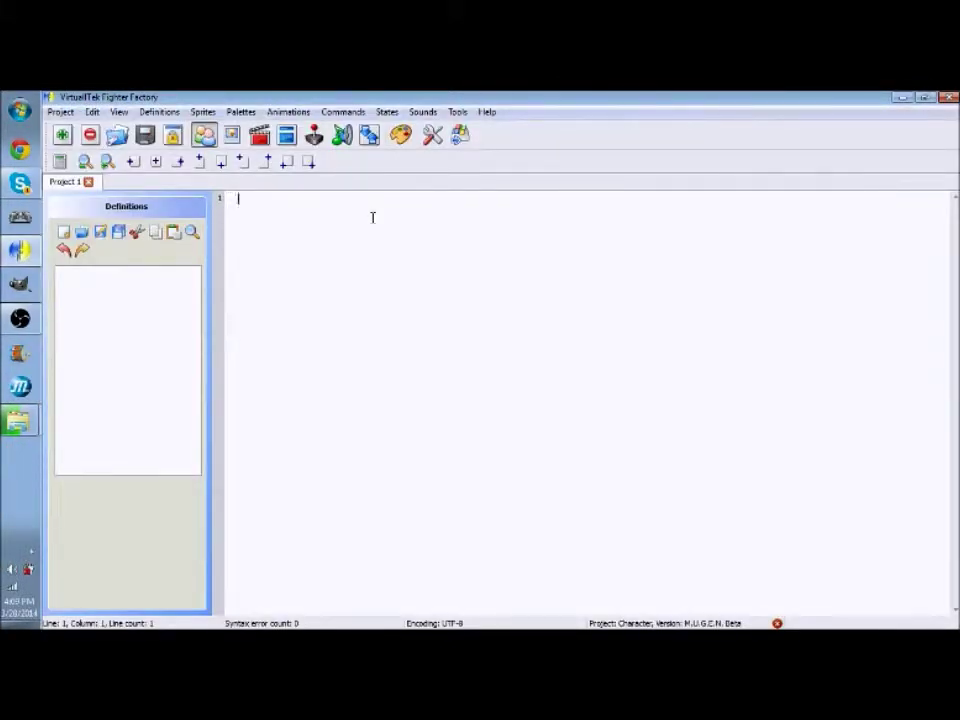
Step: Switch to the Sprites view and start opening a project from the Desktop
click(231, 134)
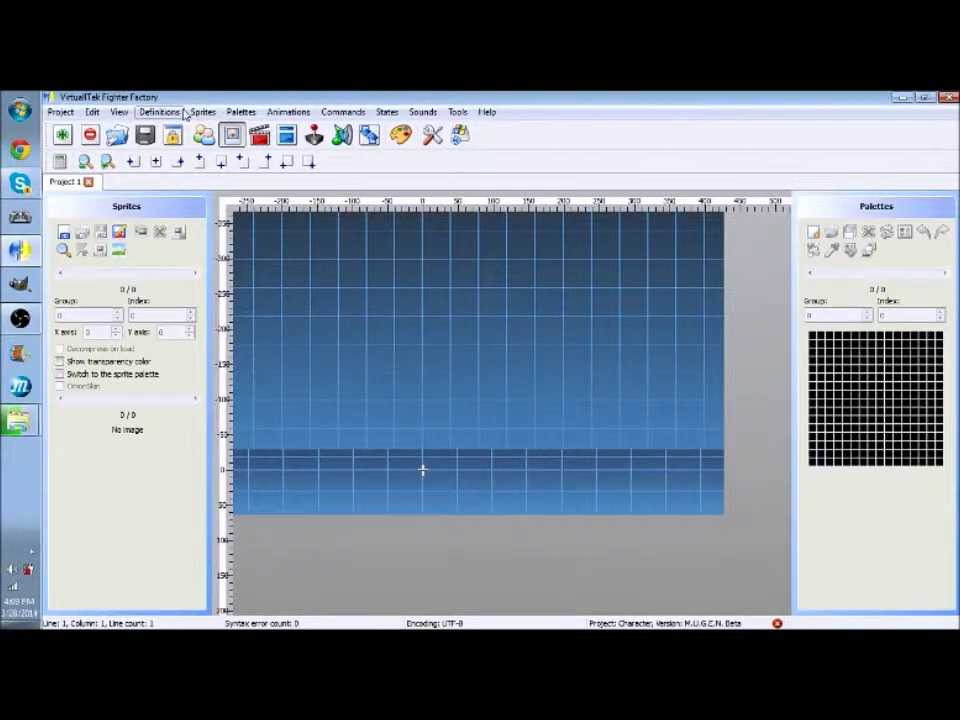
click(60, 111)
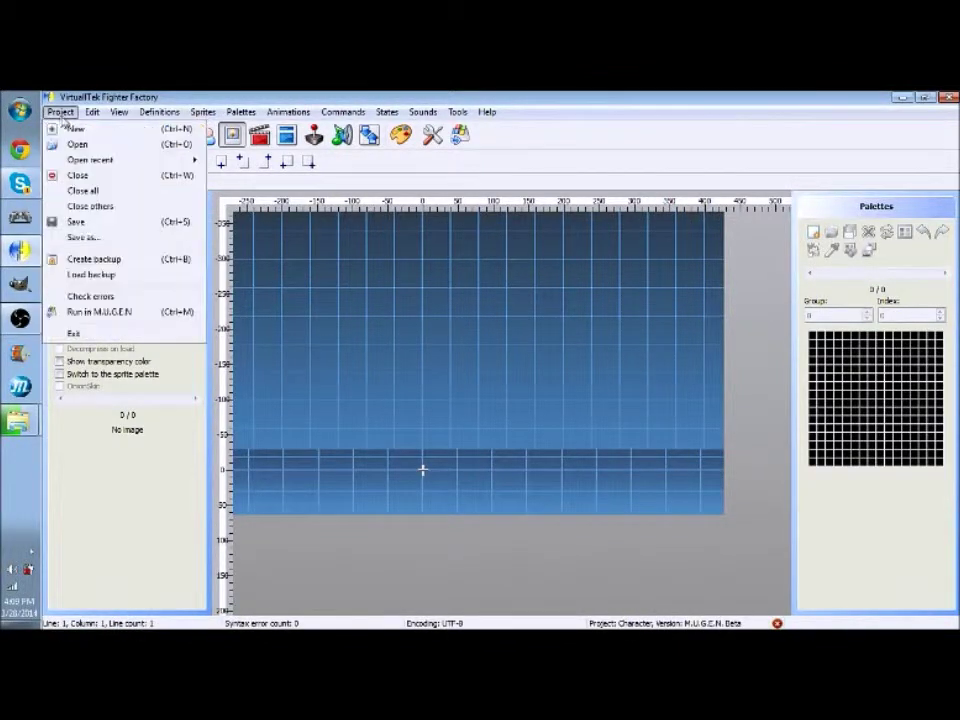
click(83, 148)
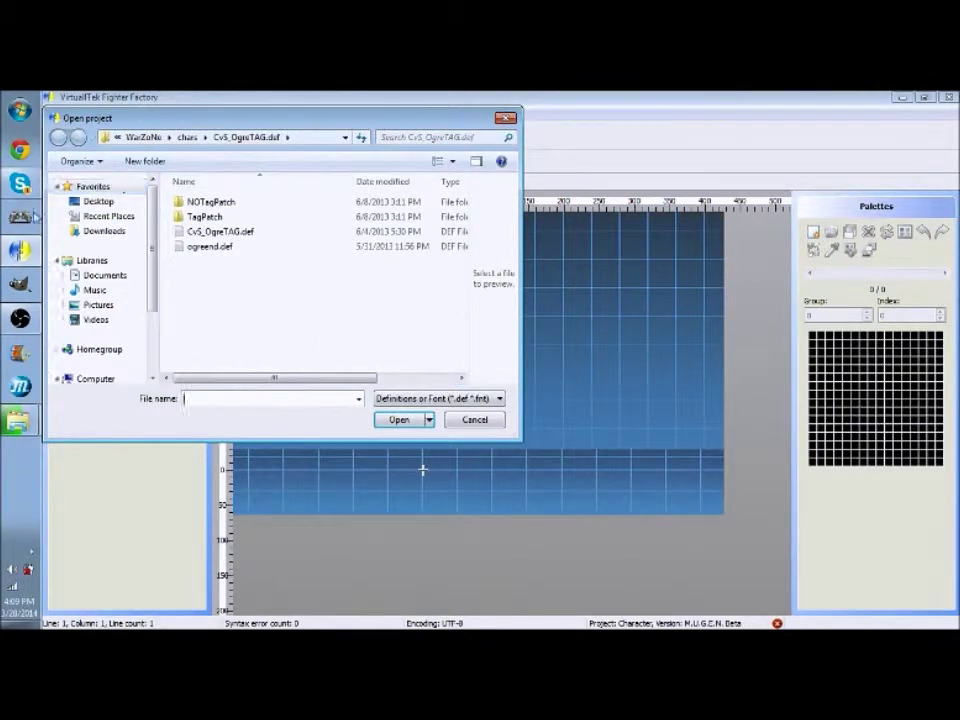
click(97, 202)
scroll(257, 242, down, 3)
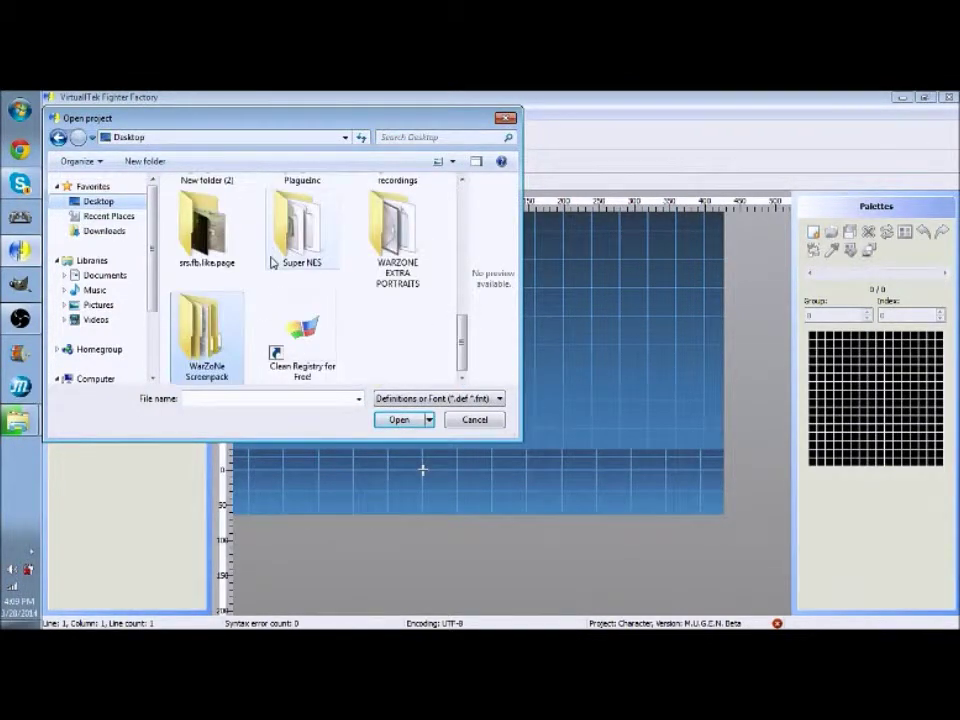
Step: Go through WarZoNe Screenpack > WarZoNe > chars > wolverine and load wolverine.def
double_click(210, 335)
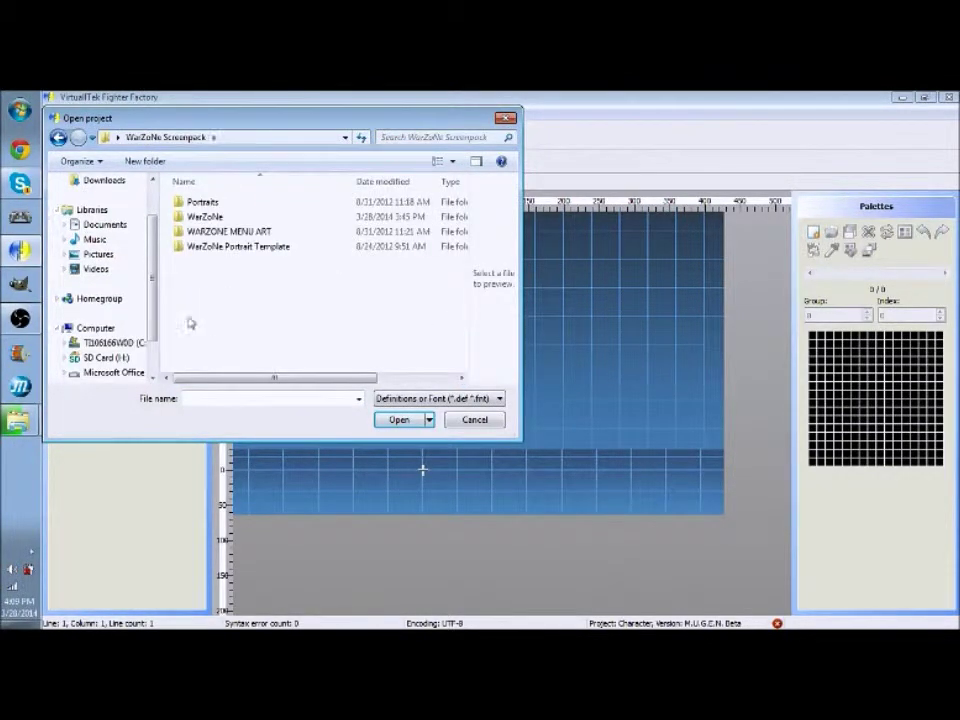
double_click(203, 216)
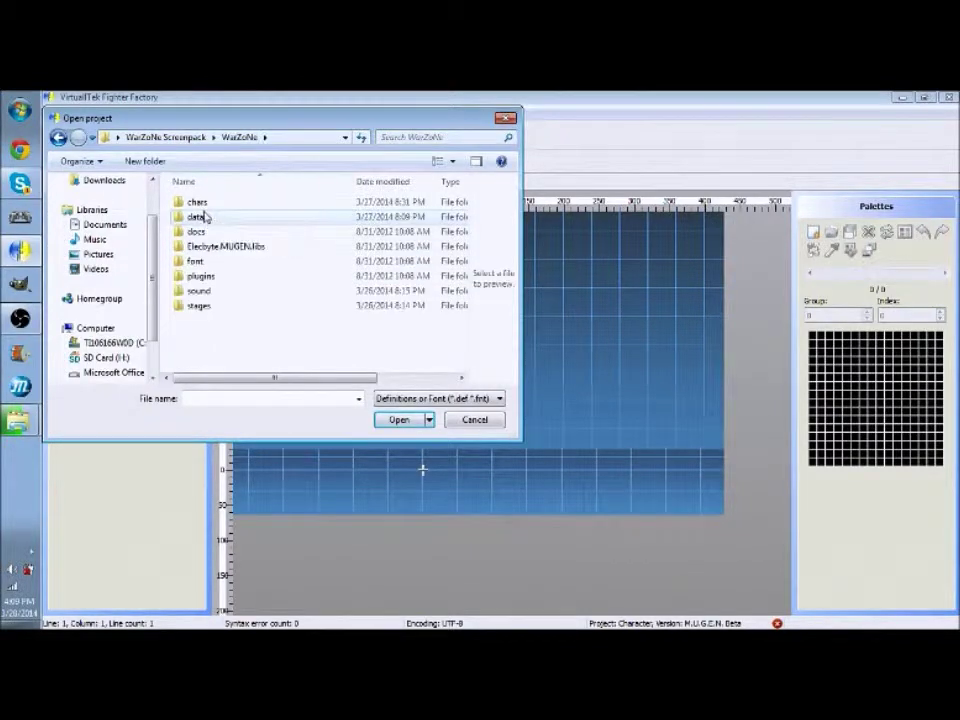
double_click(199, 208)
scroll(264, 317, down, 10)
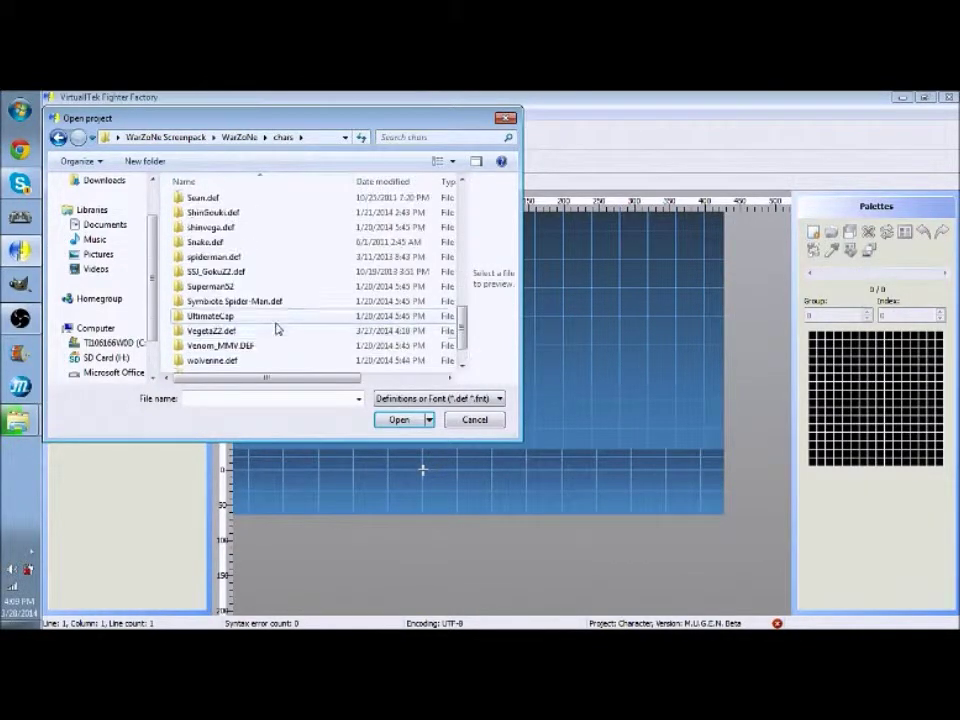
scroll(278, 331, down, 1)
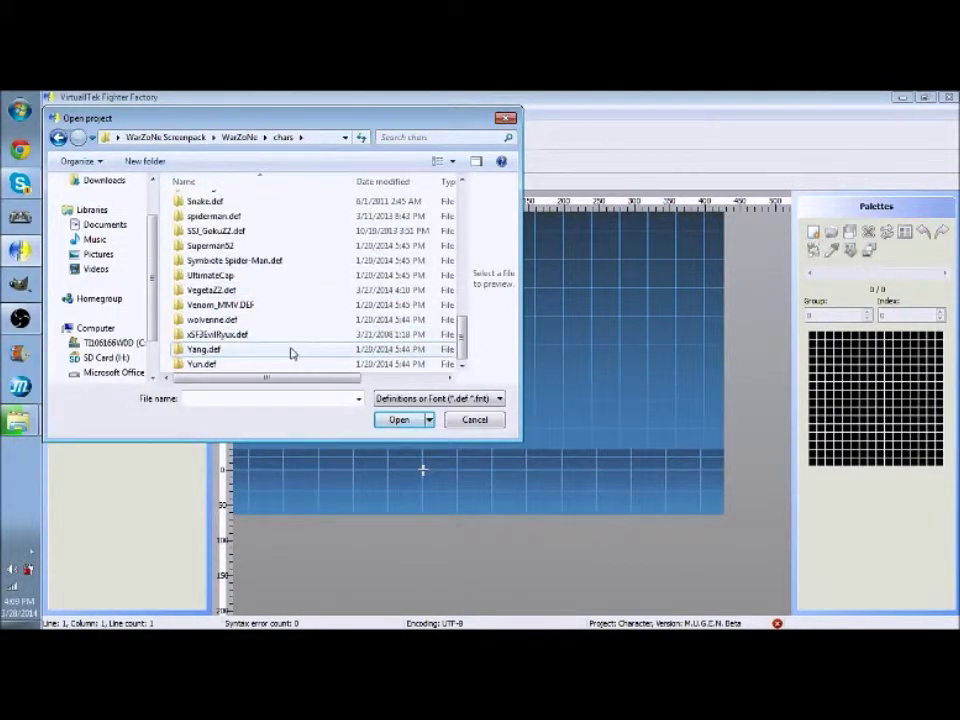
double_click(247, 322)
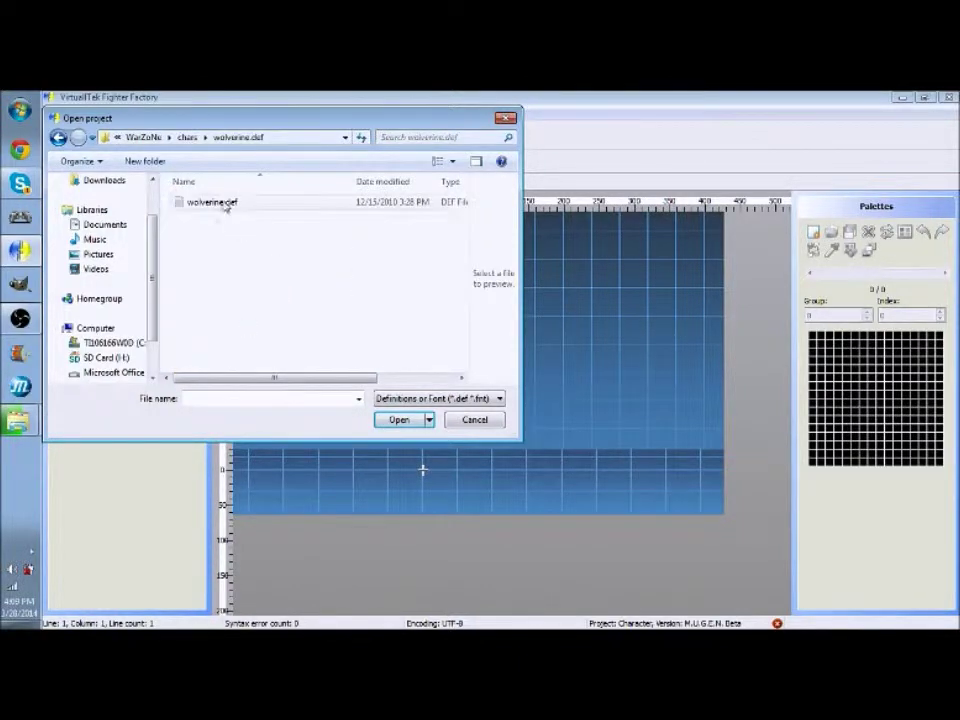
click(226, 205)
double_click(226, 205)
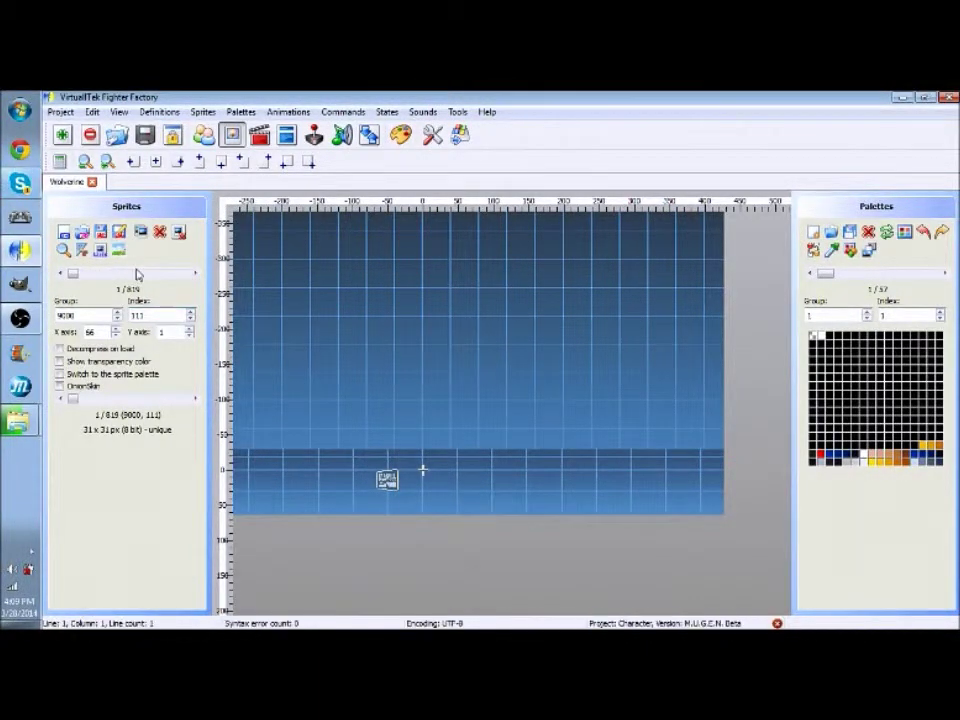
Step: Browse the 819 sprites with the slider and arrows, stopping on sprite 2 (group 9000, index 1)
drag(73, 278, 190, 281)
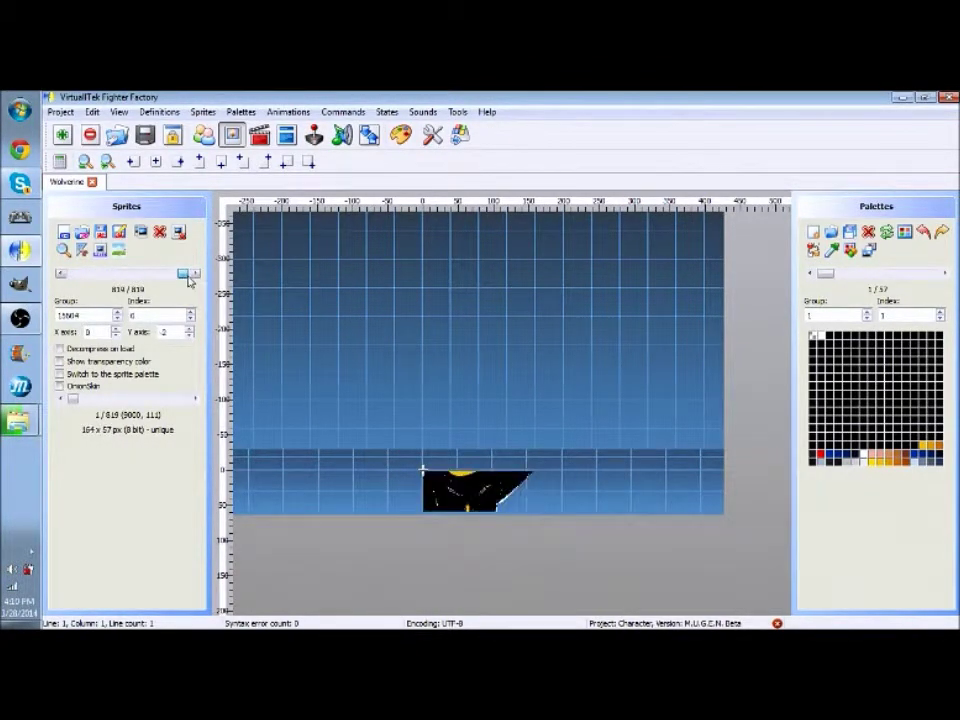
click(61, 274)
click(61, 274)
click(61, 274)
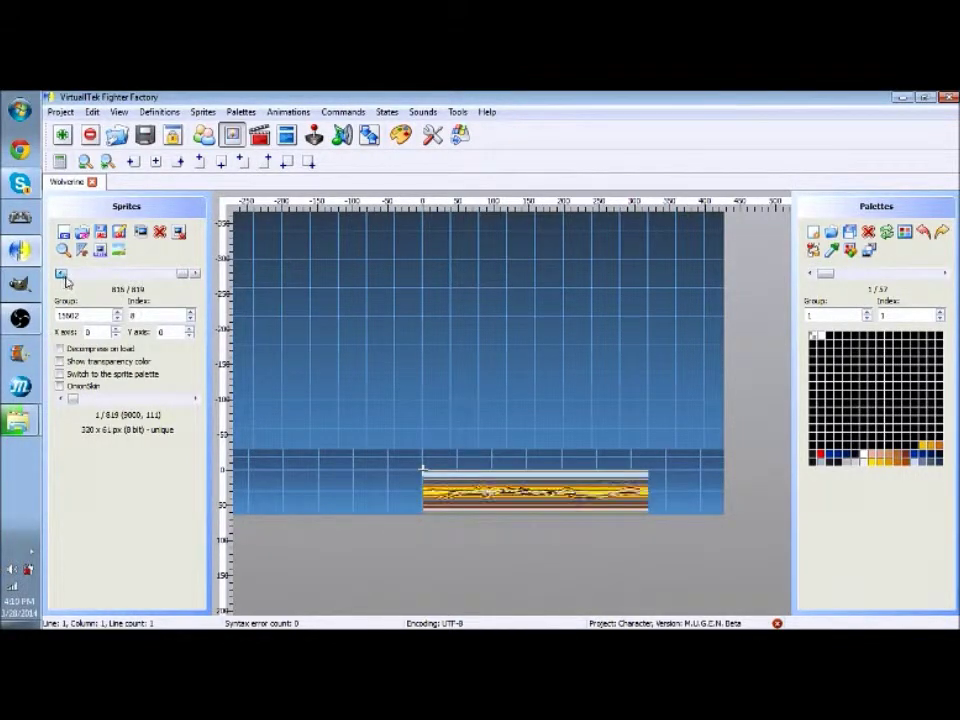
click(61, 274)
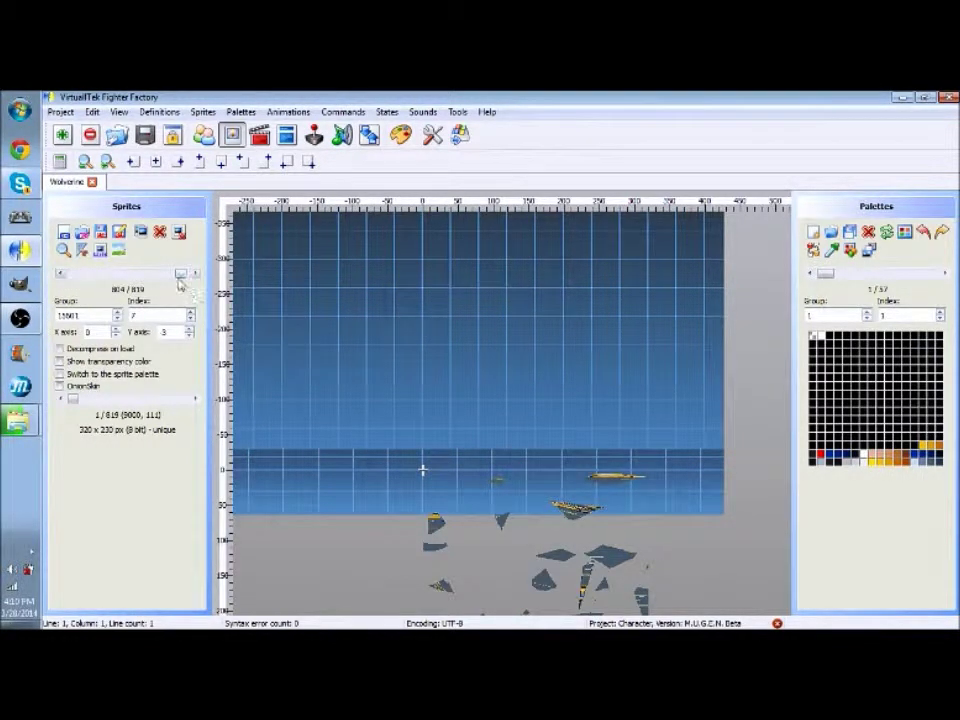
drag(180, 276, 58, 250)
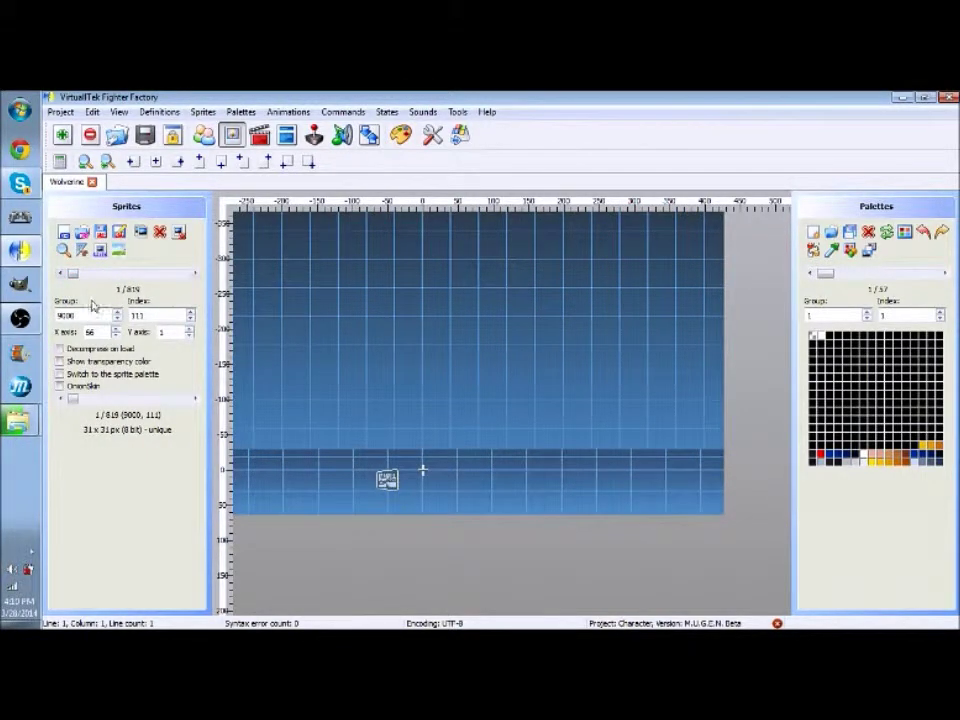
click(195, 272)
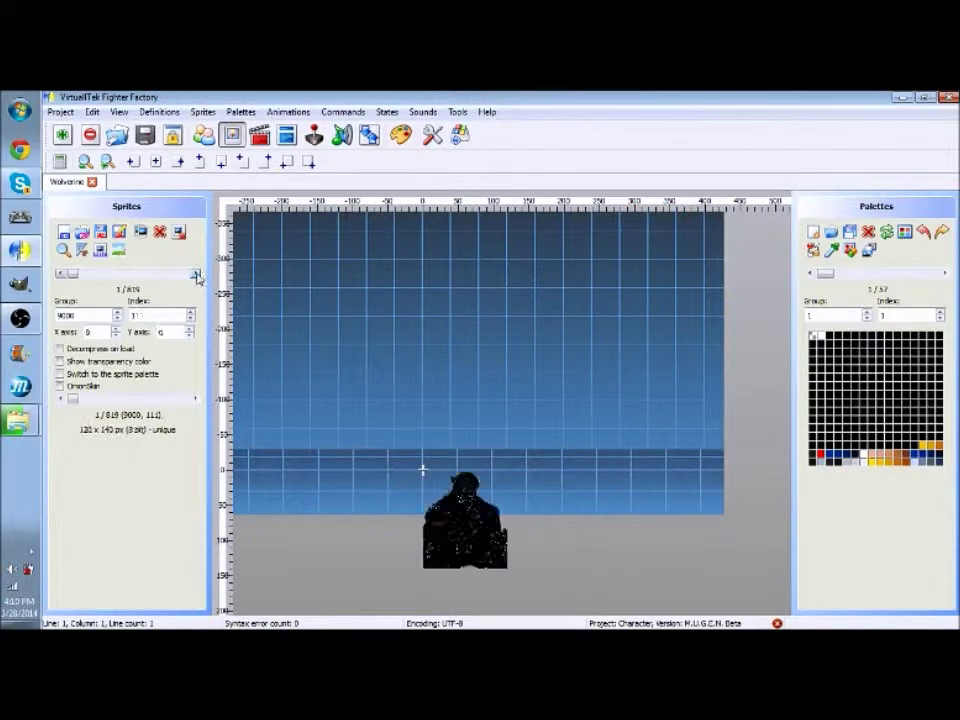
click(130, 273)
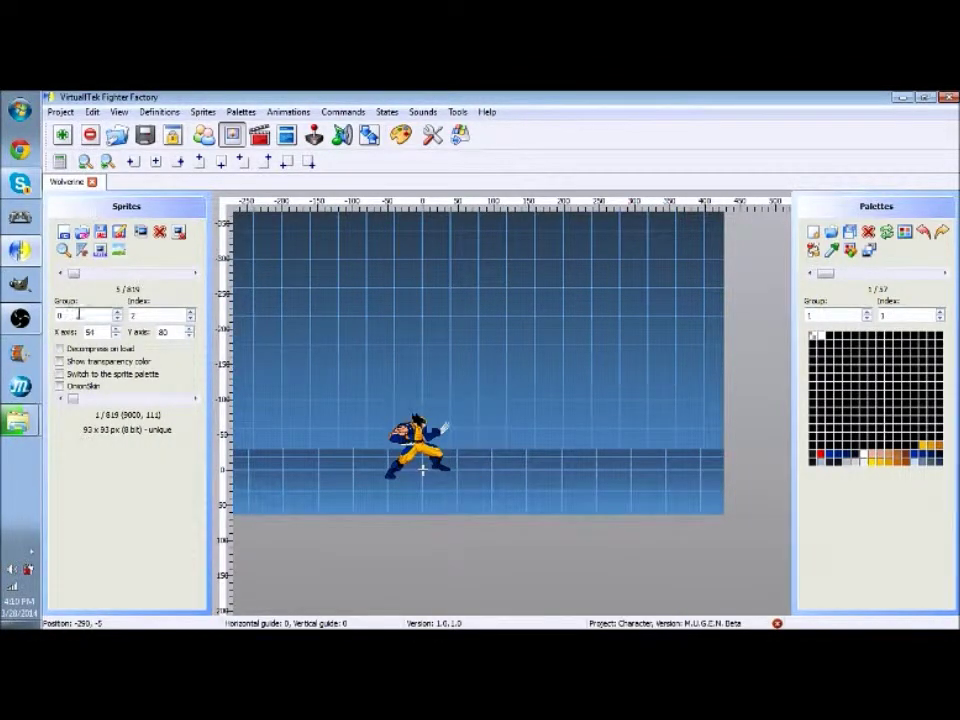
click(62, 273)
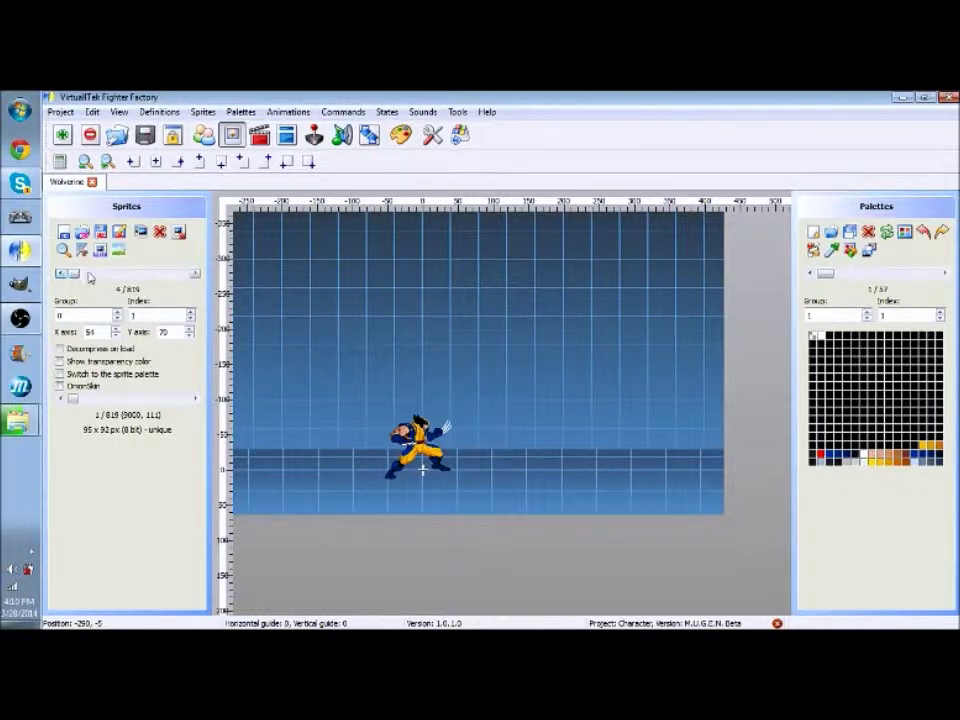
click(196, 273)
click(196, 273)
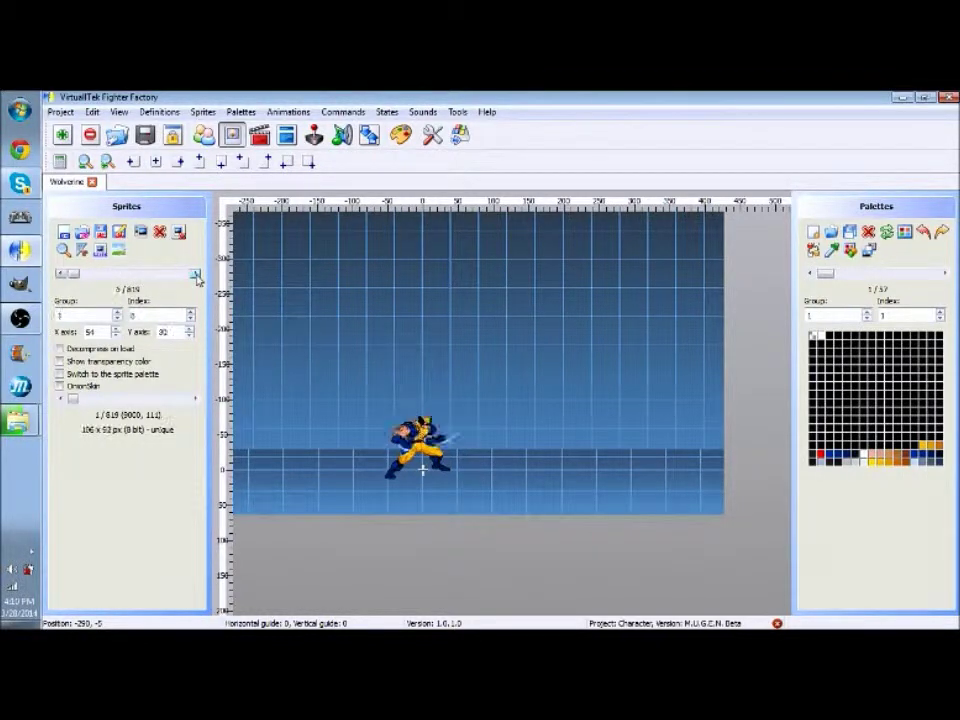
click(196, 273)
click(196, 273)
click(196, 273)
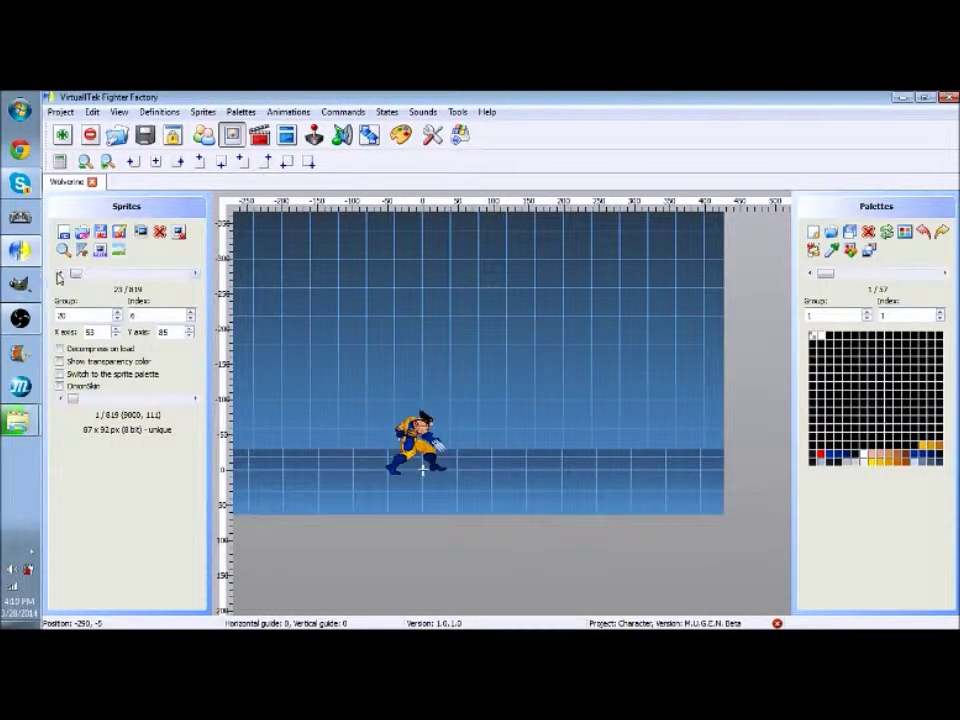
click(62, 273)
click(62, 273)
click(62, 273)
click(62, 273)
click(62, 273)
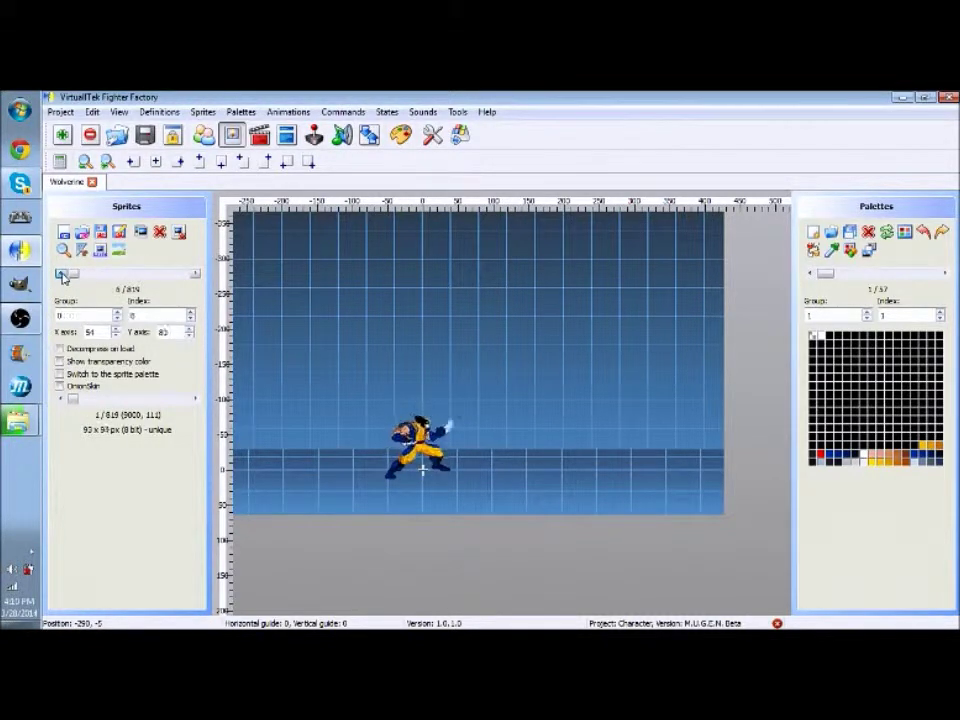
click(62, 273)
click(196, 273)
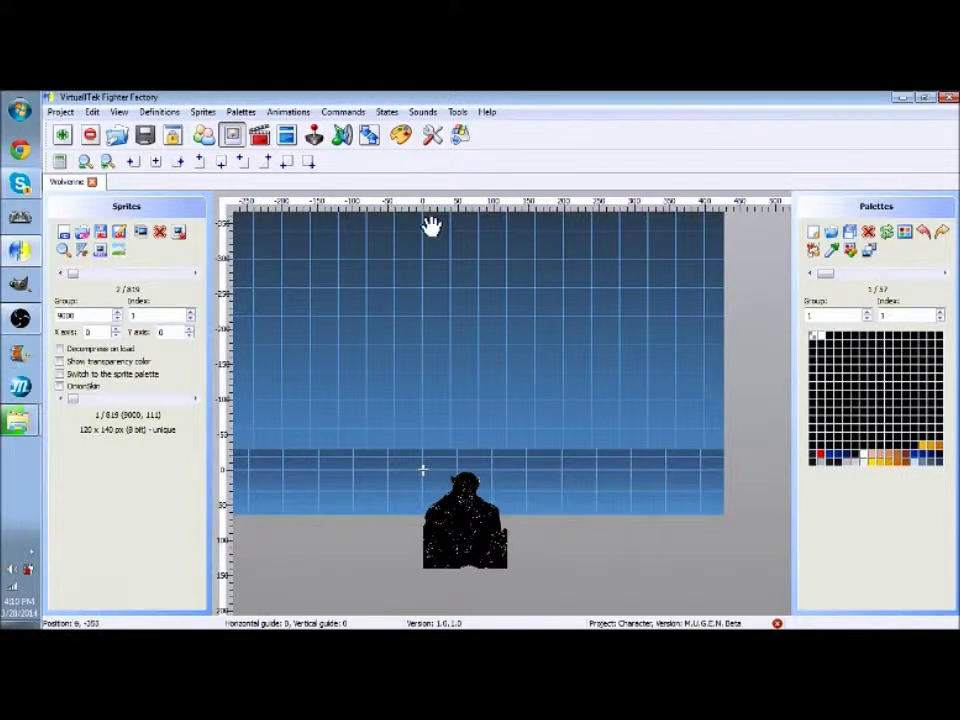
scroll(709, 531, up, 1)
scroll(525, 489, down, 2)
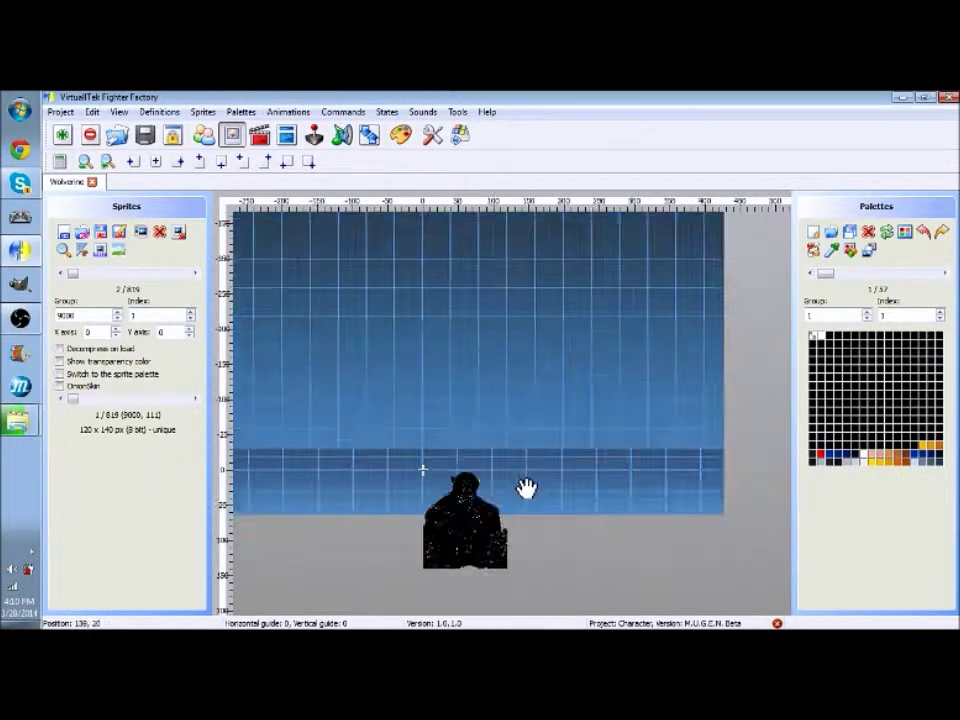
scroll(527, 485, up, 1)
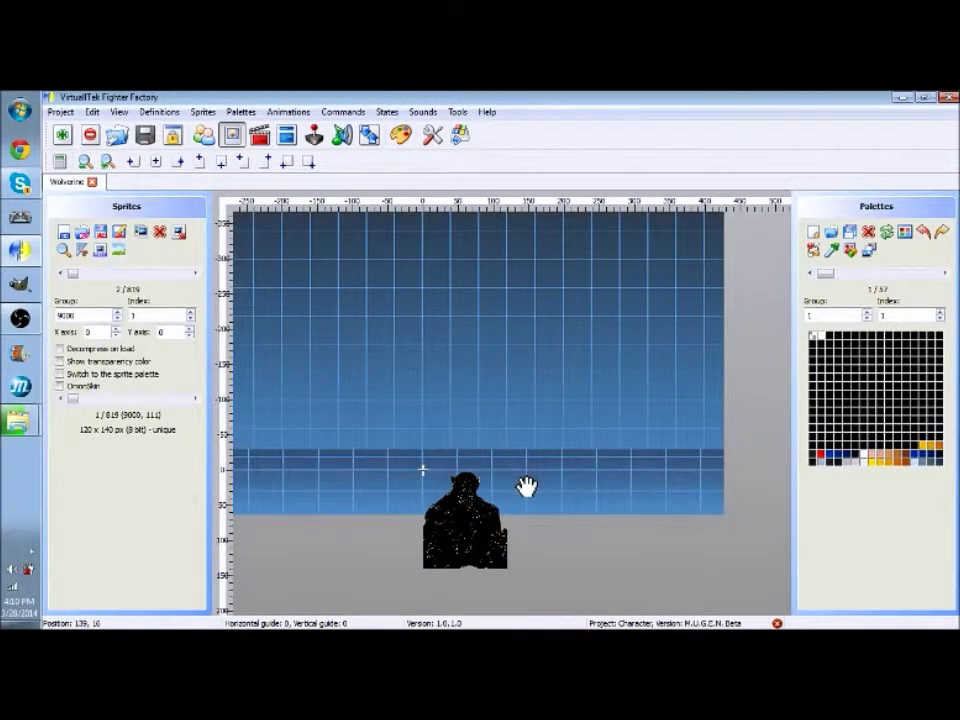
scroll(526, 489, up, 1)
scroll(525, 486, down, 1)
Step: Start changing the sprite's image and open the Desktop's WARZONE EXTRA PORTRAITS folder
click(205, 113)
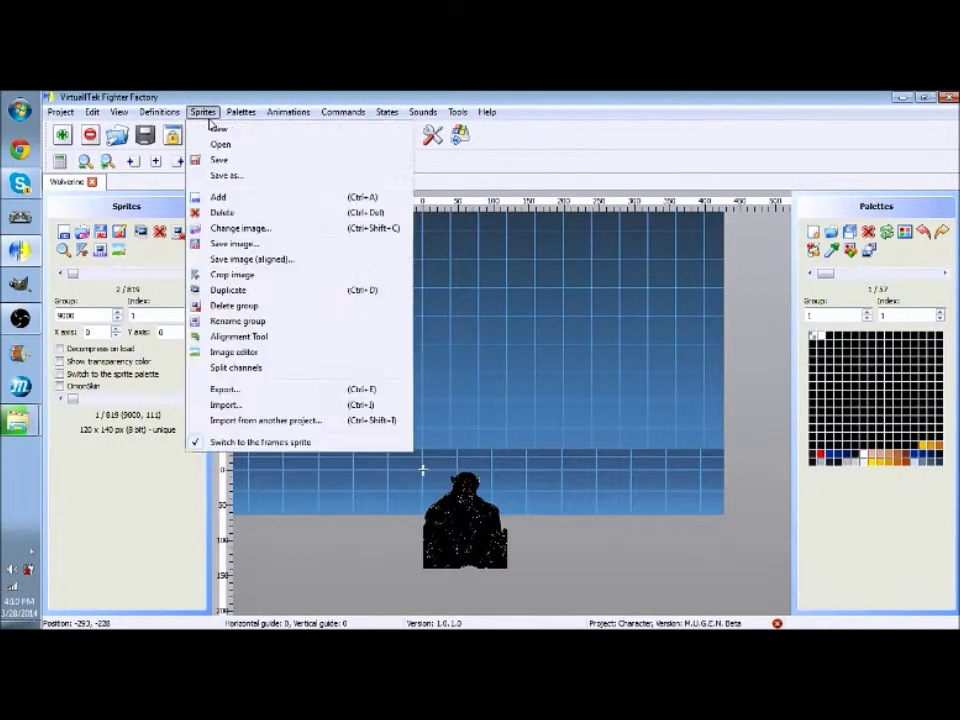
click(239, 231)
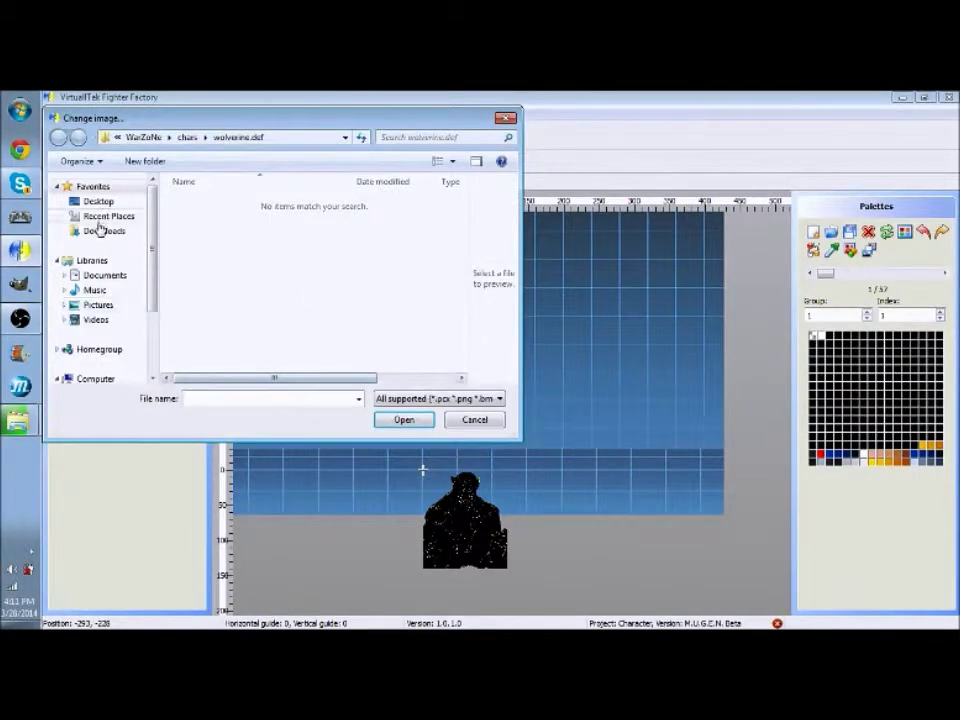
click(98, 201)
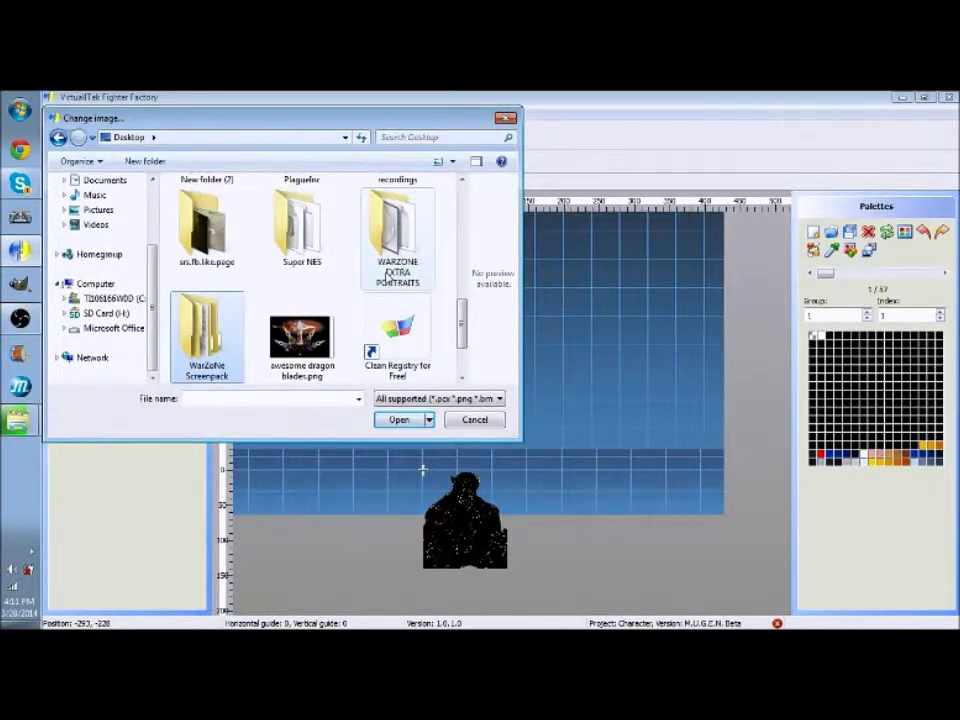
double_click(389, 274)
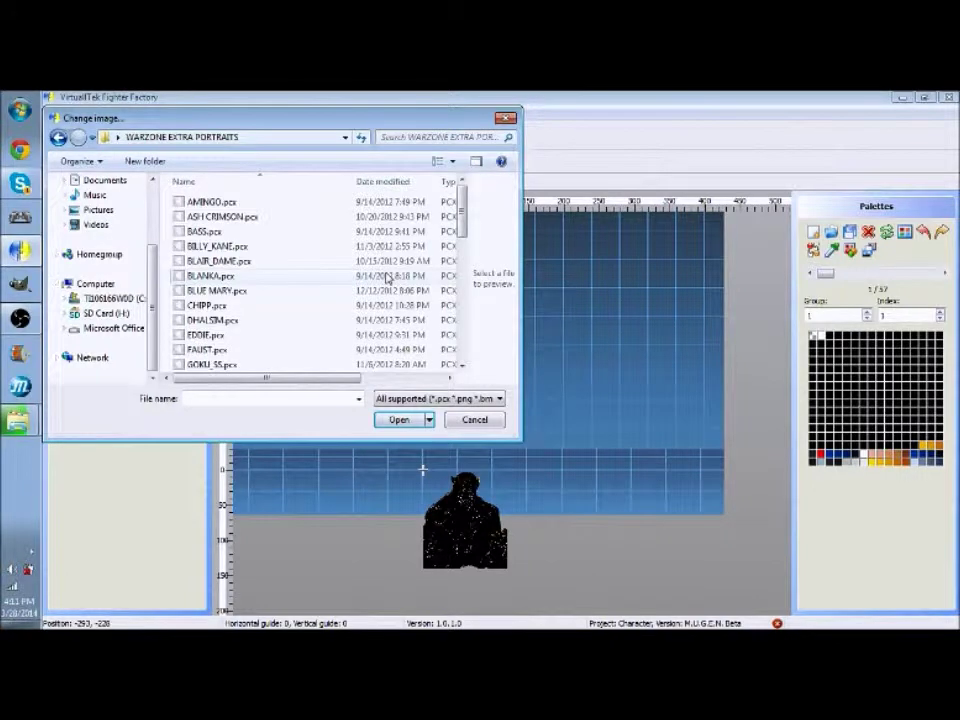
scroll(380, 255, down, 4)
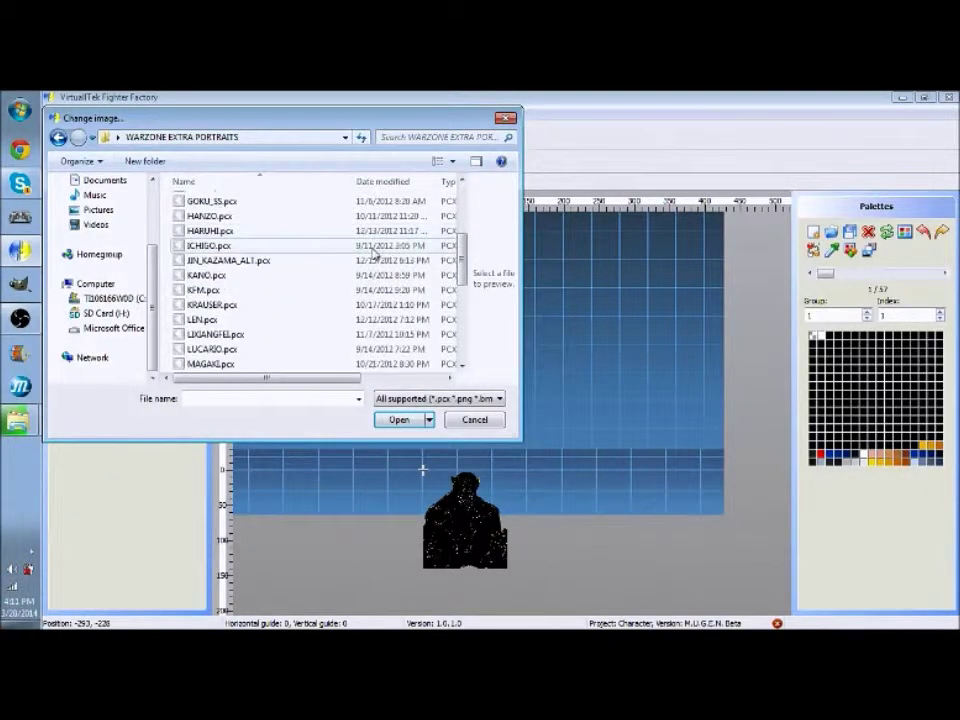
Step: Reopen WARZONE EXTRA PORTRAITS, dismiss the backup popup, and open WOLVERINE.pcx
click(58, 138)
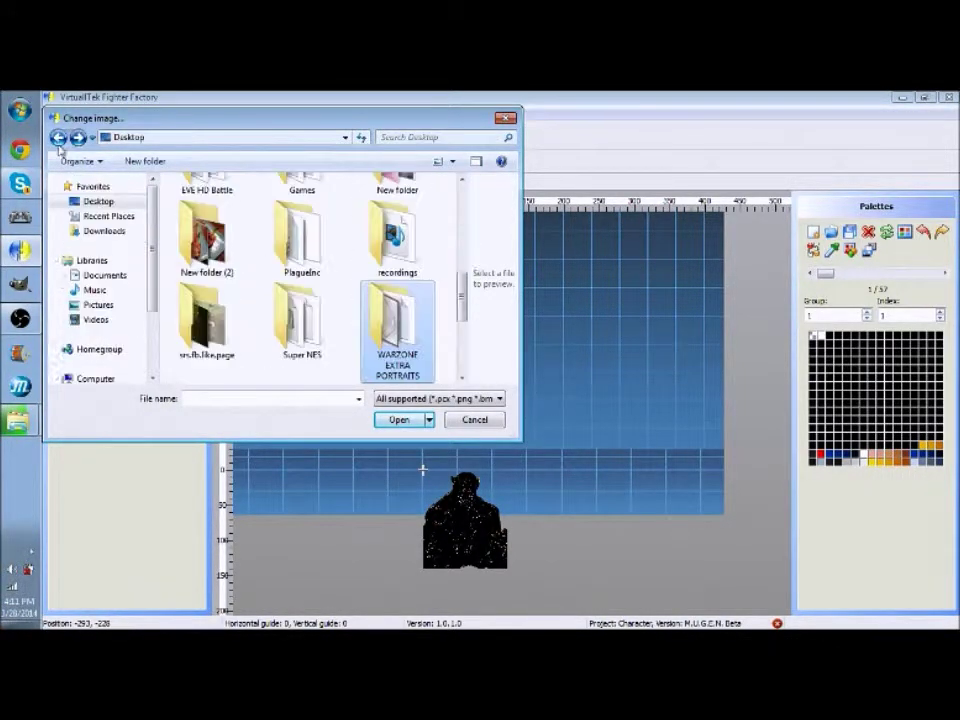
double_click(386, 330)
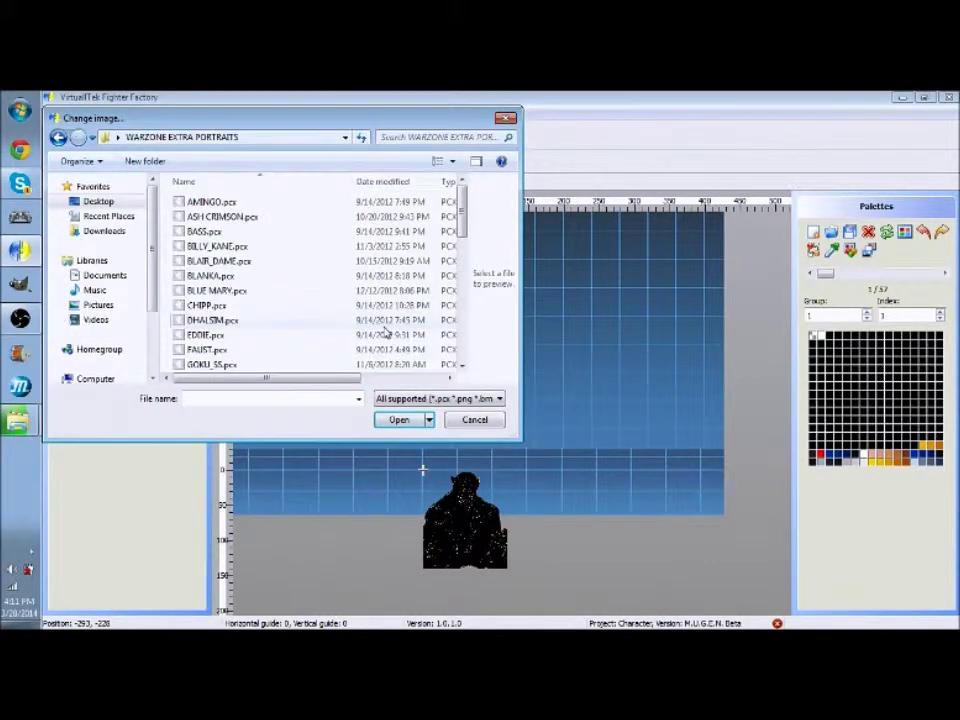
scroll(354, 310, down, 6)
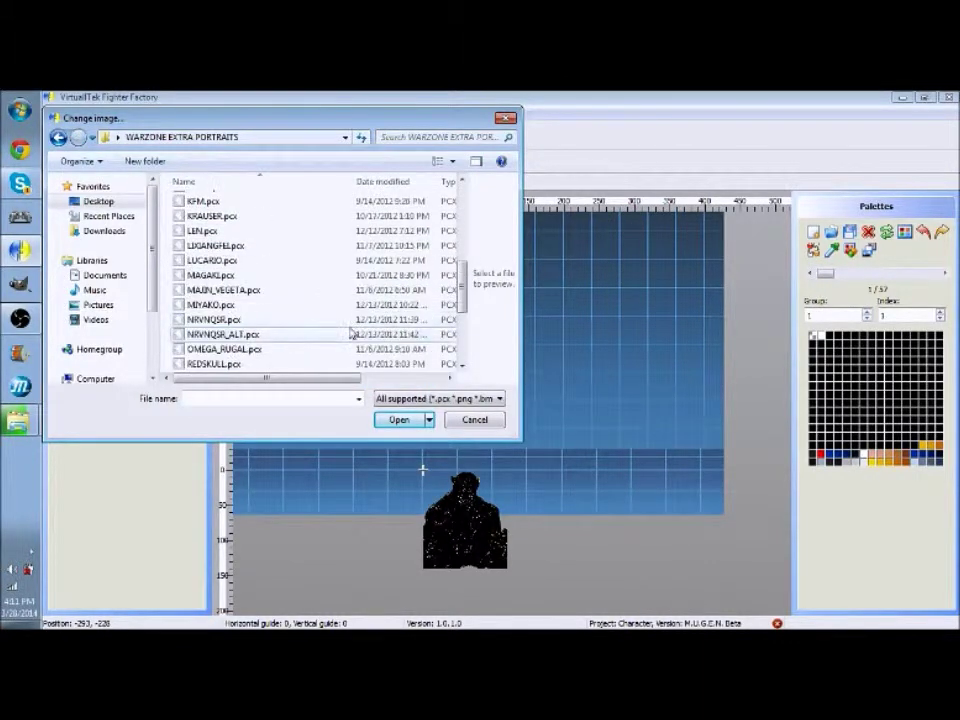
scroll(352, 333, down, 4)
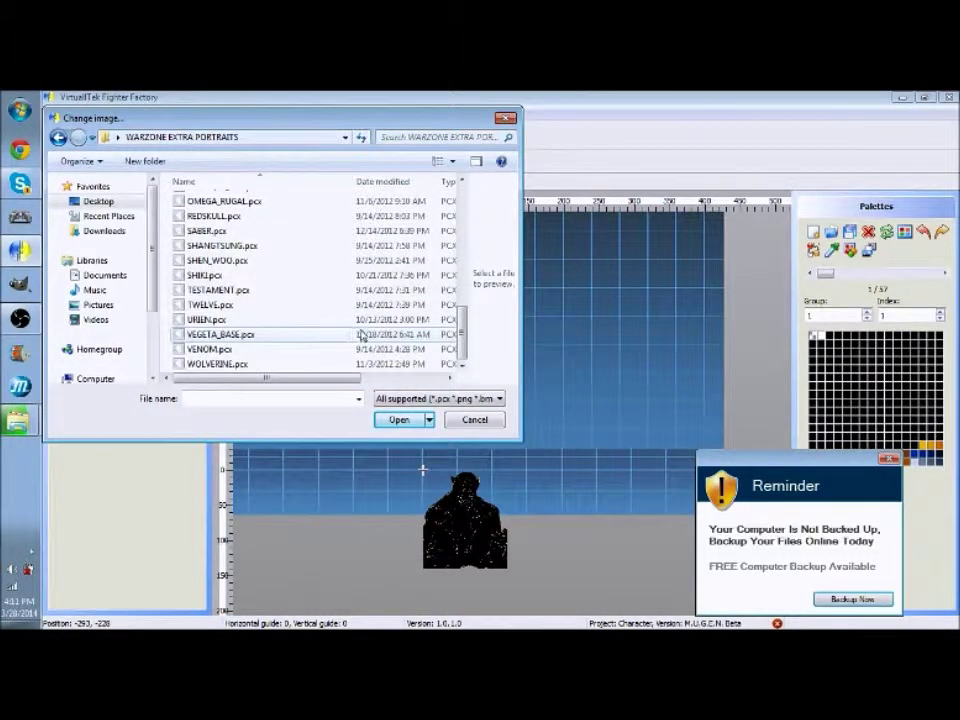
click(885, 459)
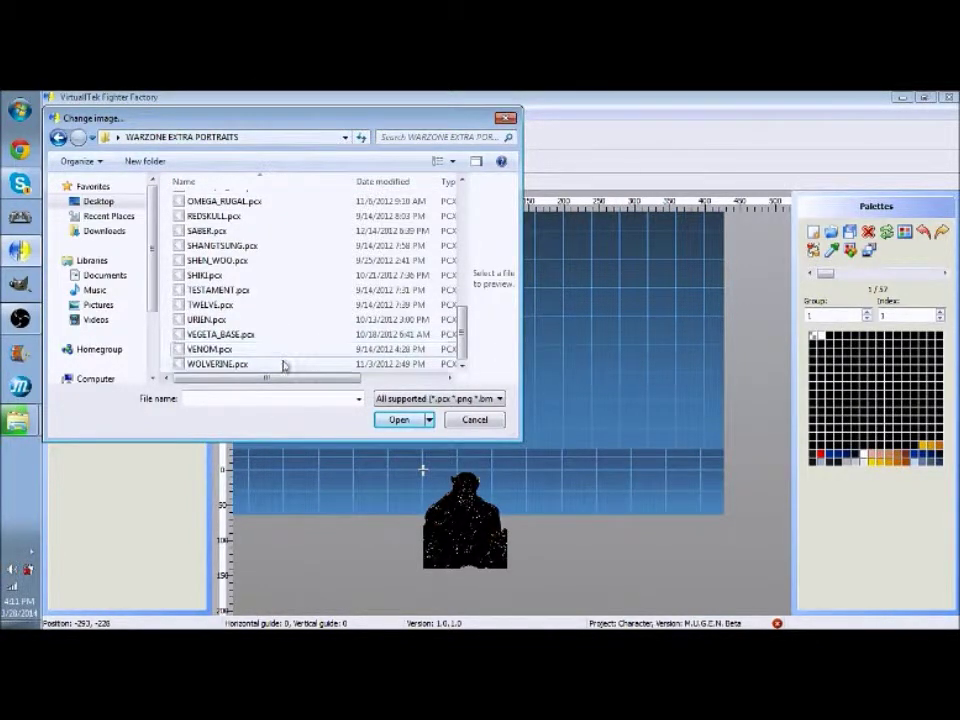
click(221, 366)
key(Return)
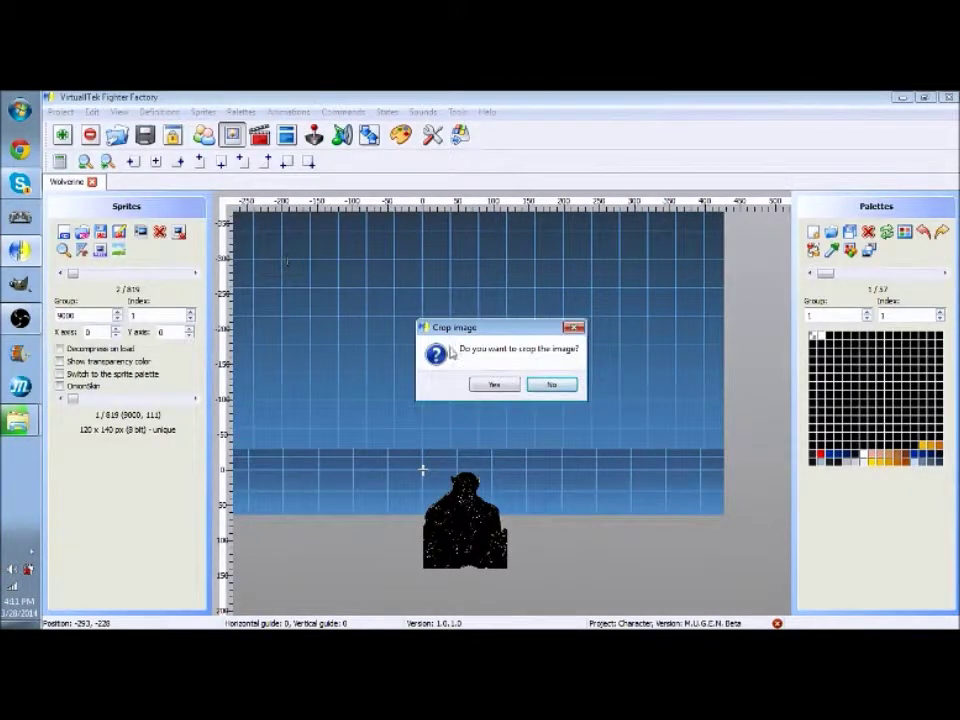
Step: Keep the new 374 × 480 portrait uncropped and accept its palette
click(553, 385)
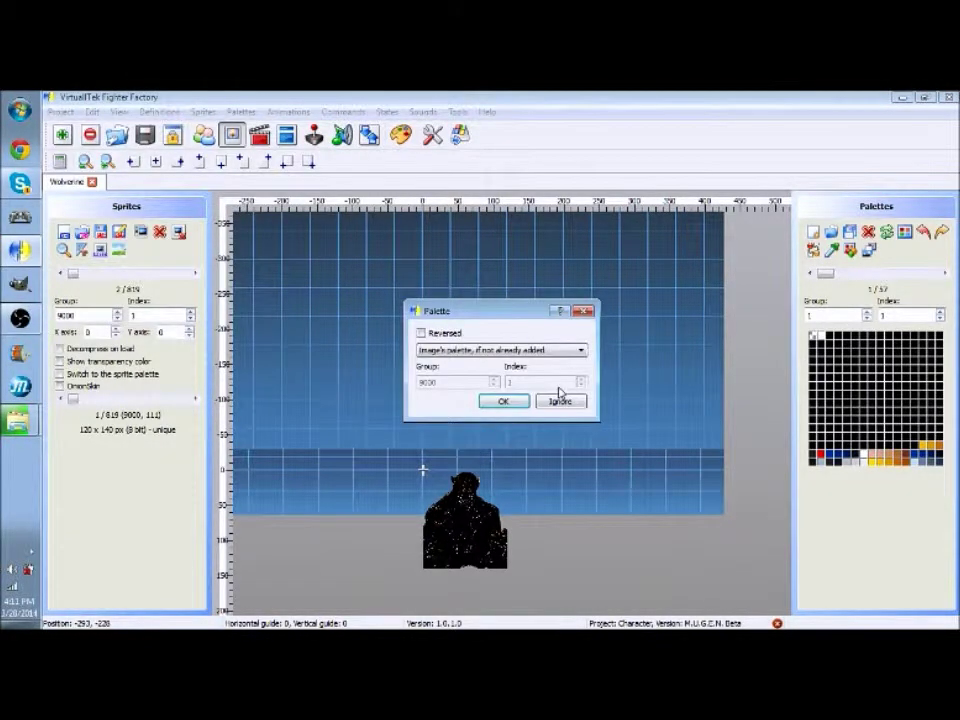
click(501, 404)
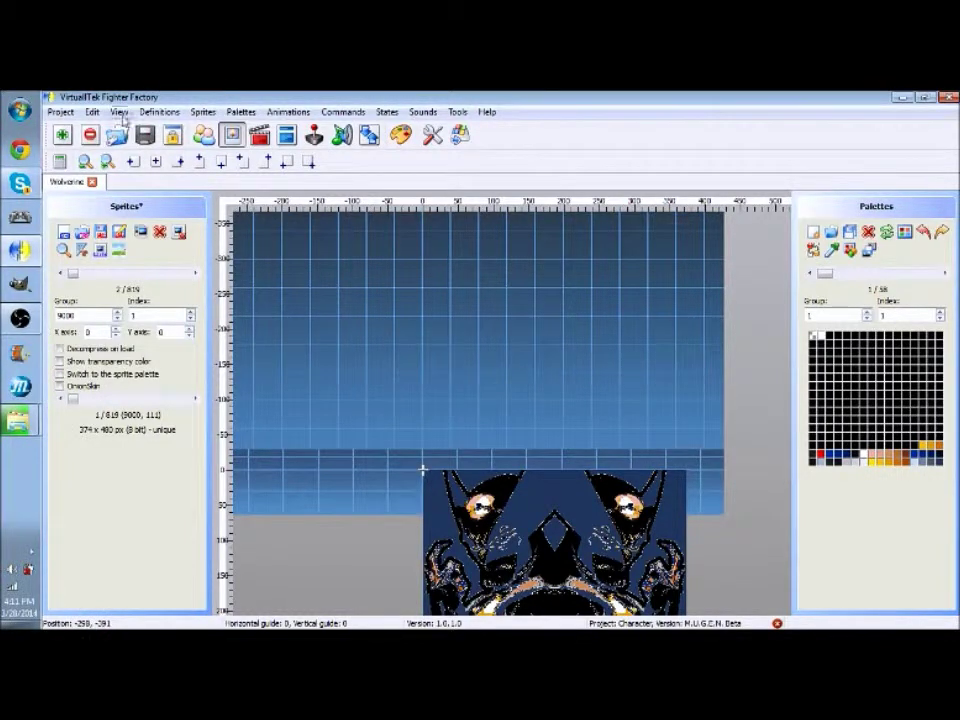
click(60, 111)
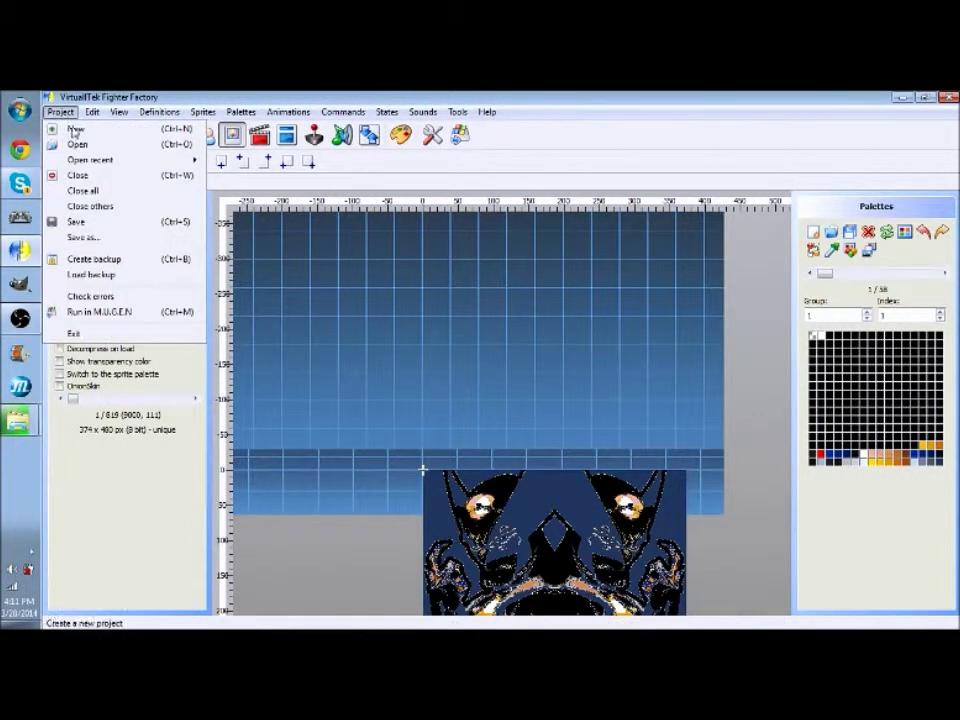
Step: Save the project including the group 1 palettes, then quit Fighter Factory
click(78, 222)
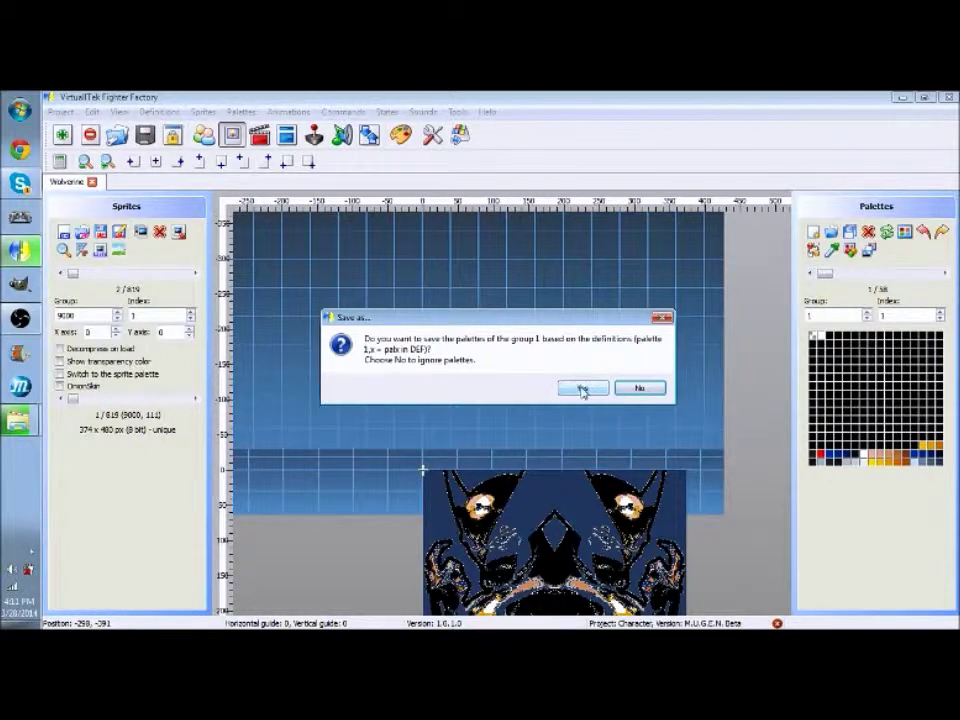
click(583, 389)
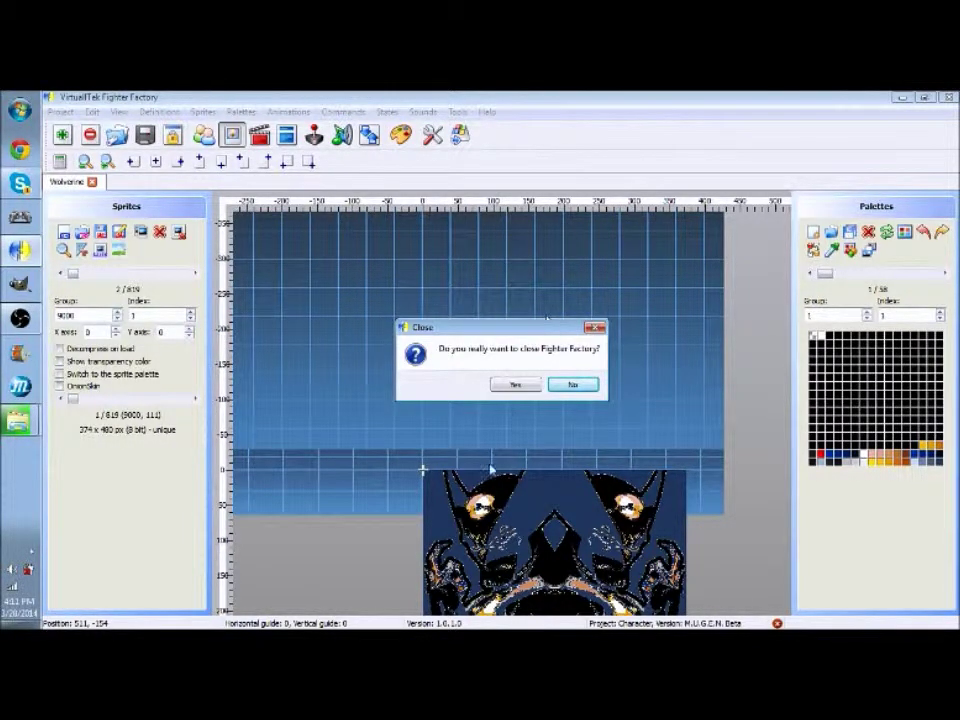
click(508, 386)
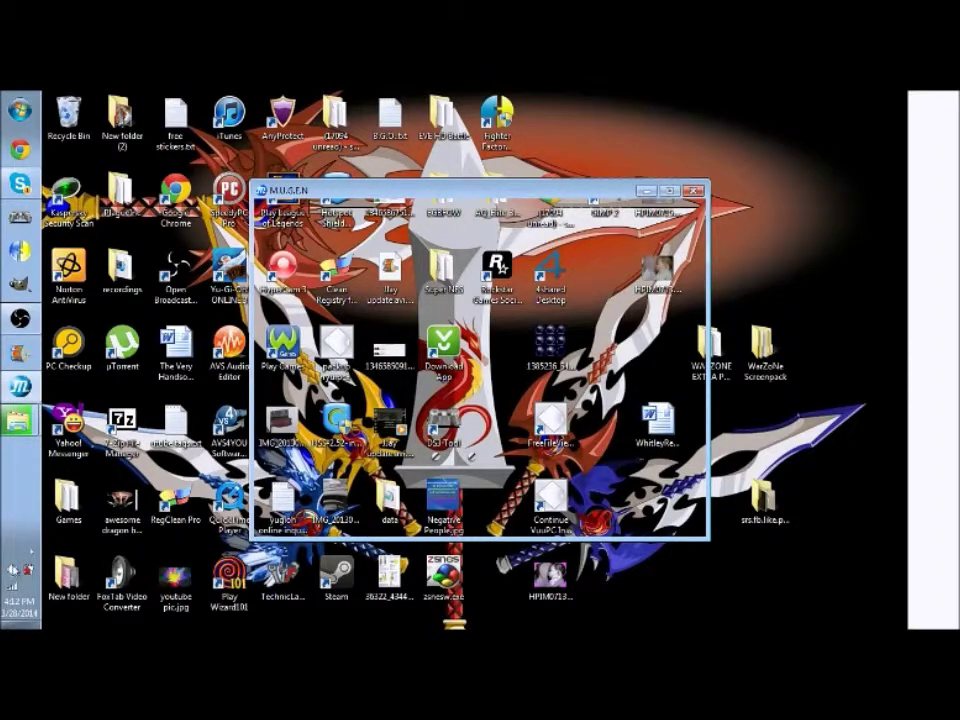
Step: Open the Volume Mixer, then bring up and relaunch the WarZone M.U.G.E.N game
click(12, 568)
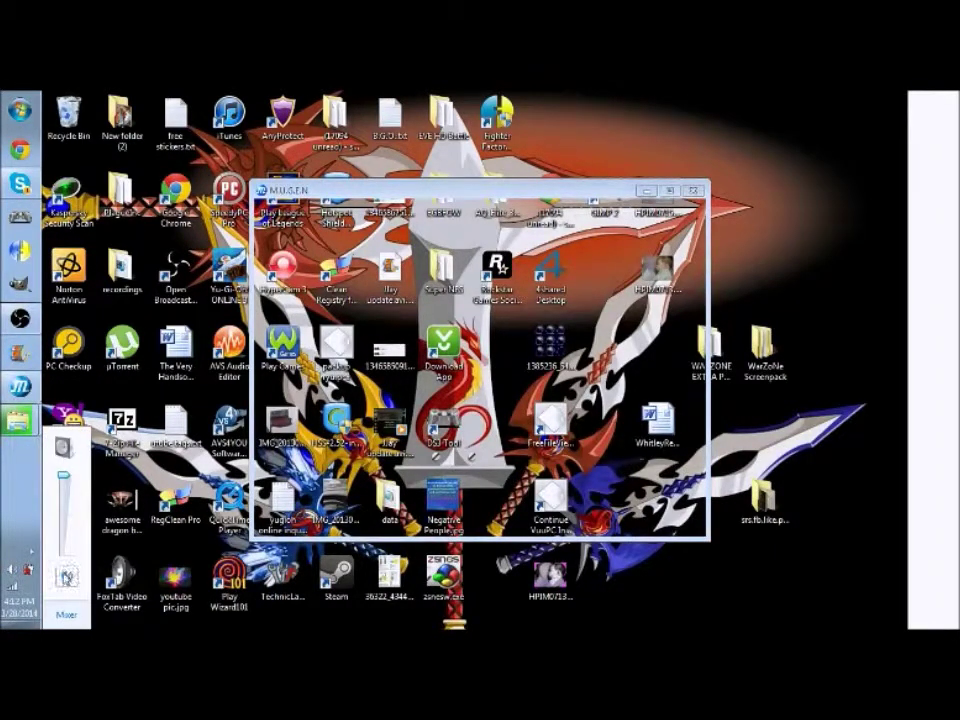
click(52, 598)
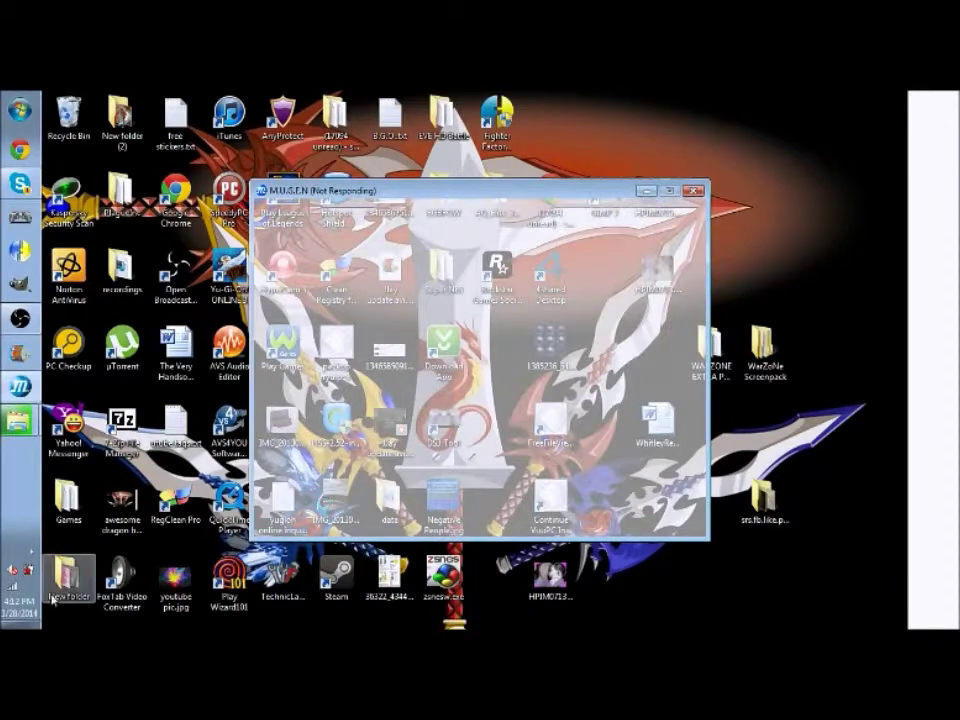
click(12, 568)
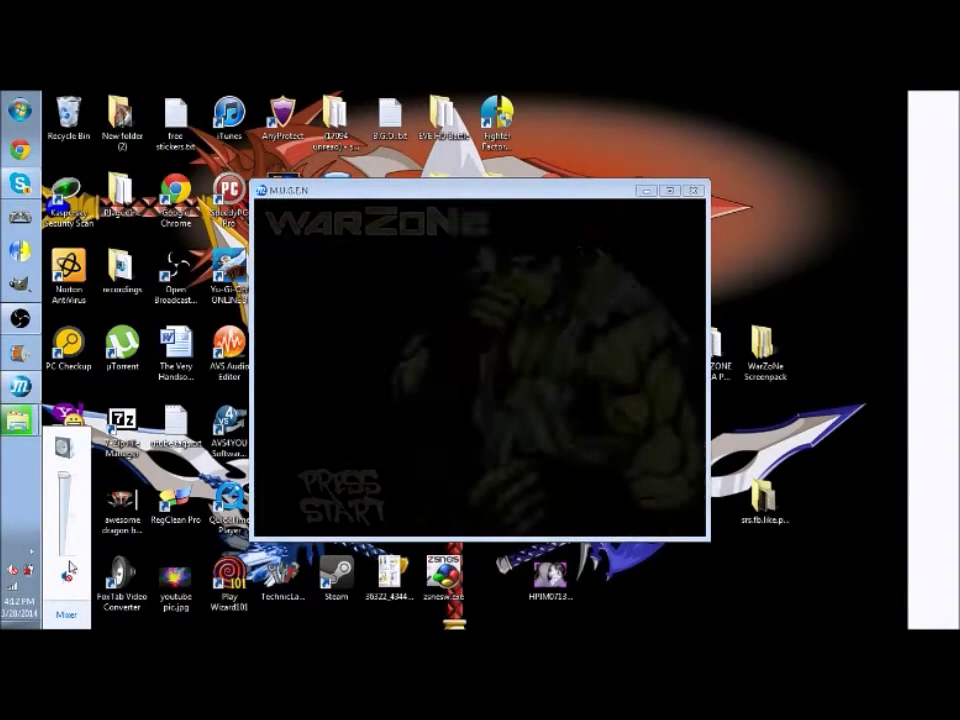
click(60, 600)
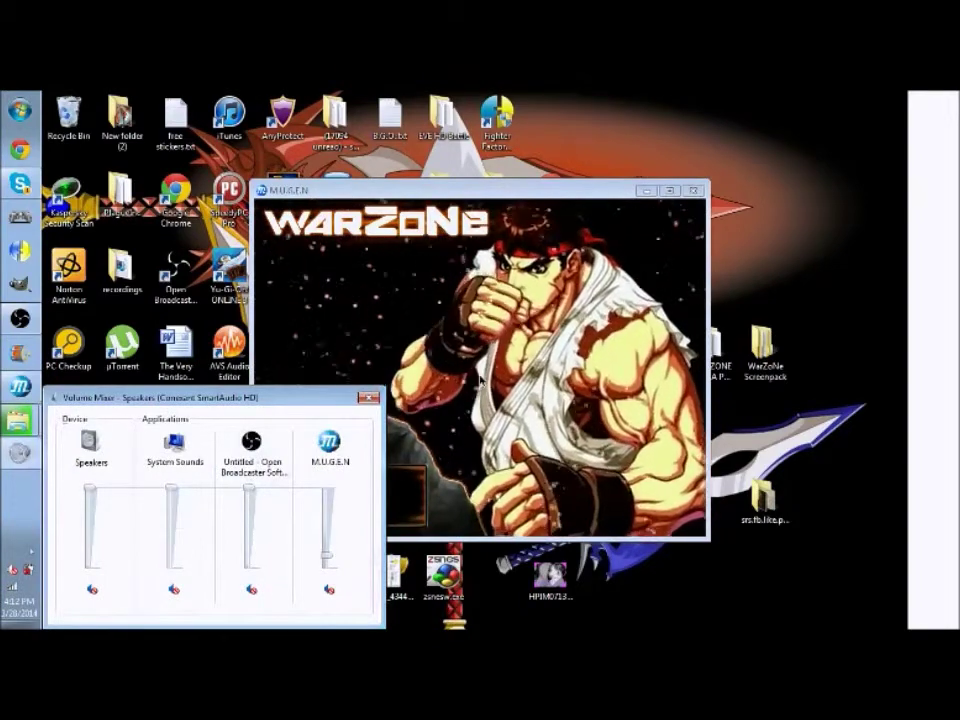
click(492, 340)
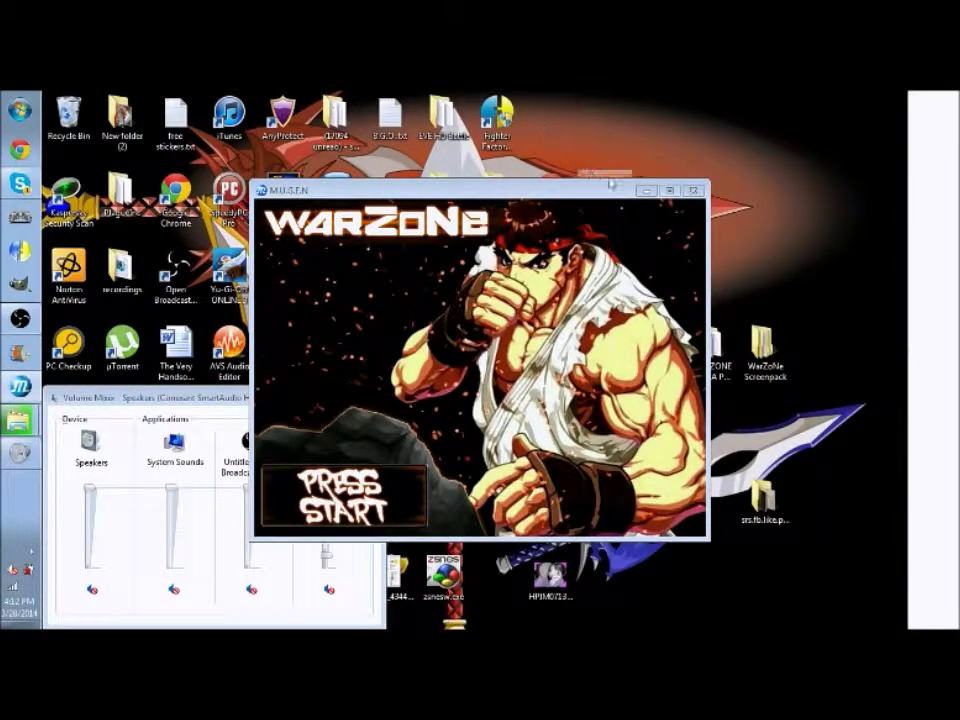
key(Escape)
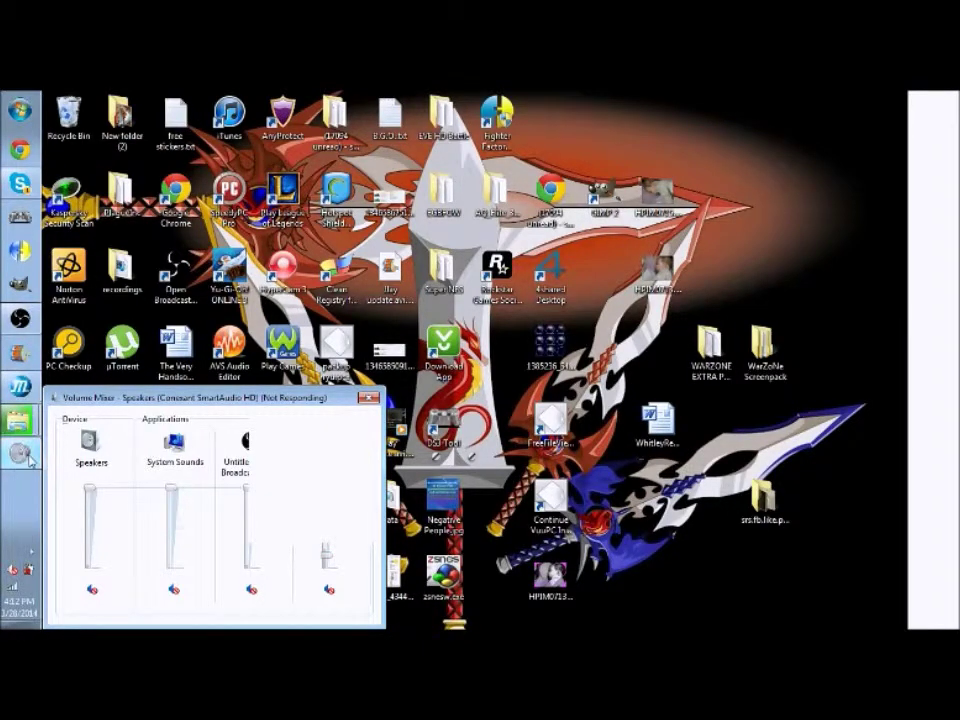
click(22, 387)
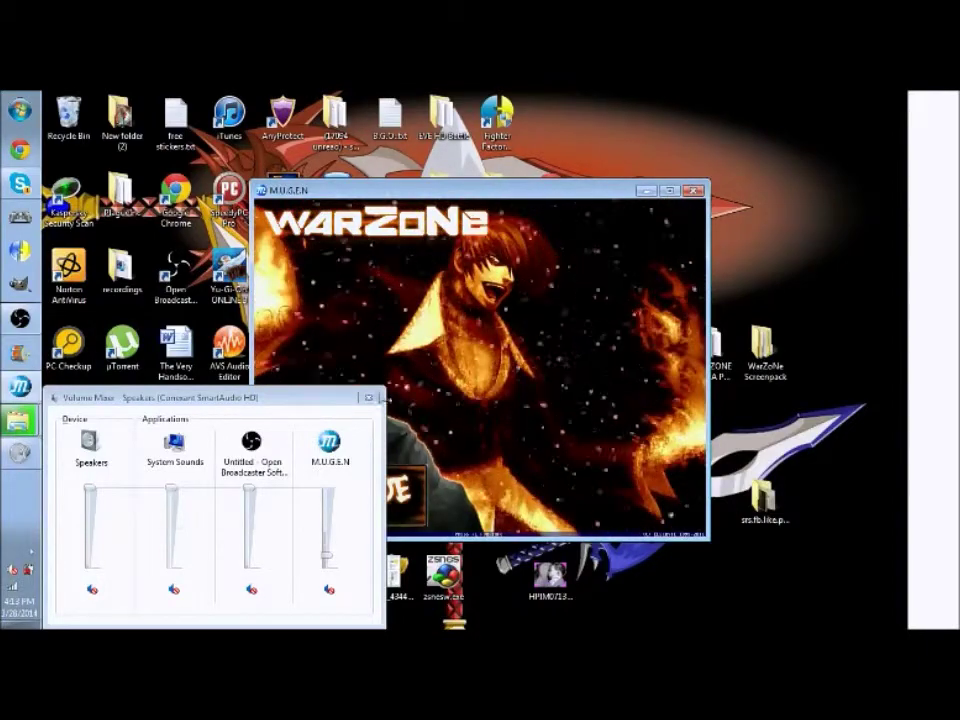
Step: Close the Volume Mixer and start a game mode from the title menu
click(369, 398)
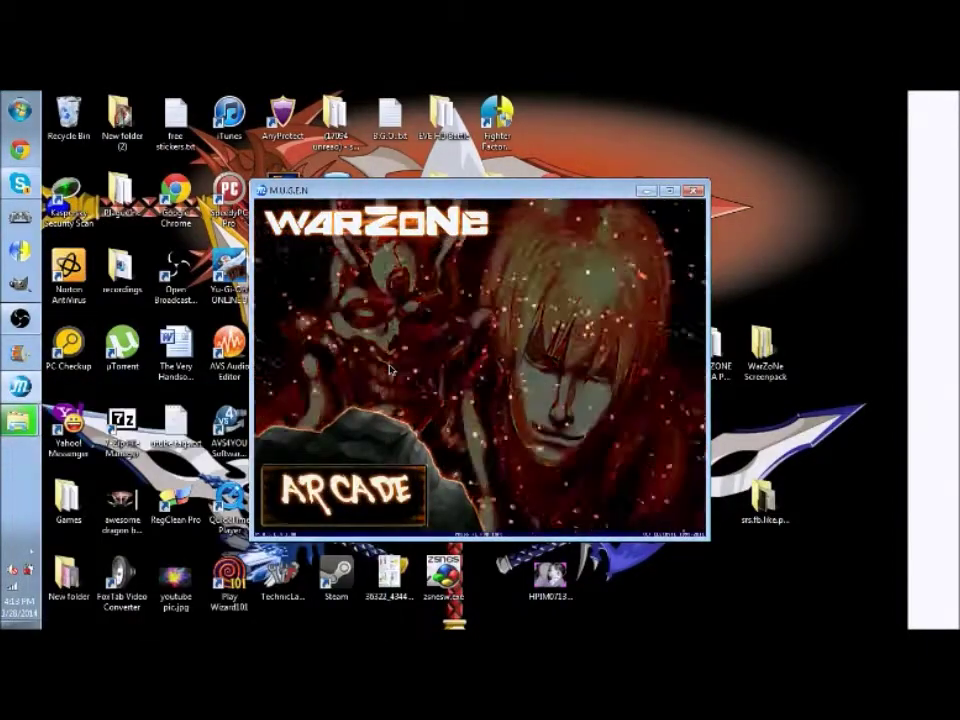
key(Down)
key(Down)
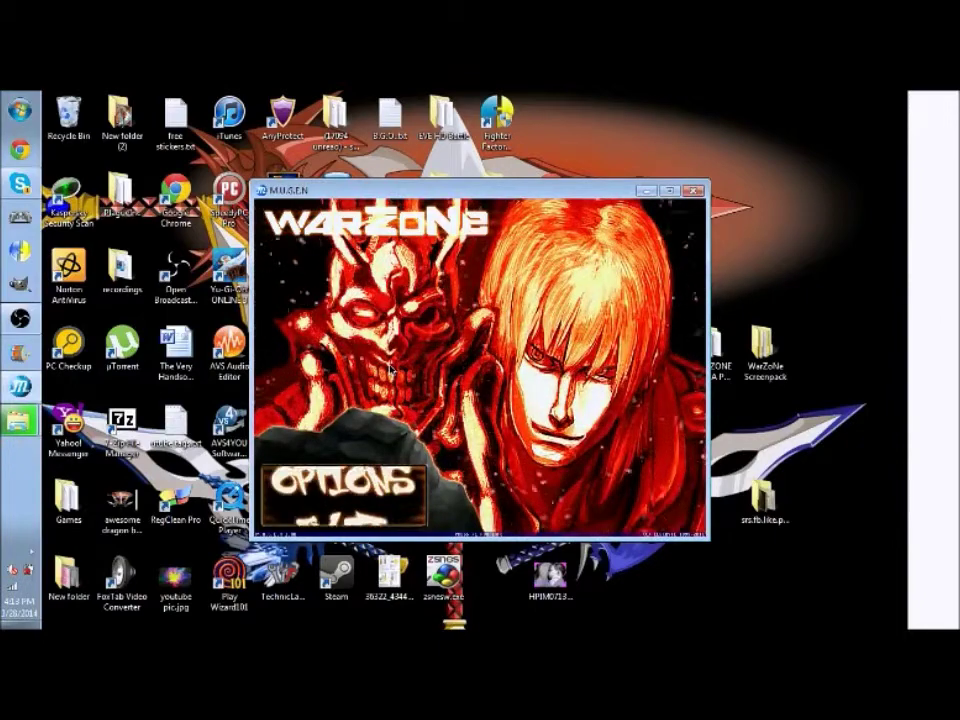
key(Up)
key(Return)
key(Return)
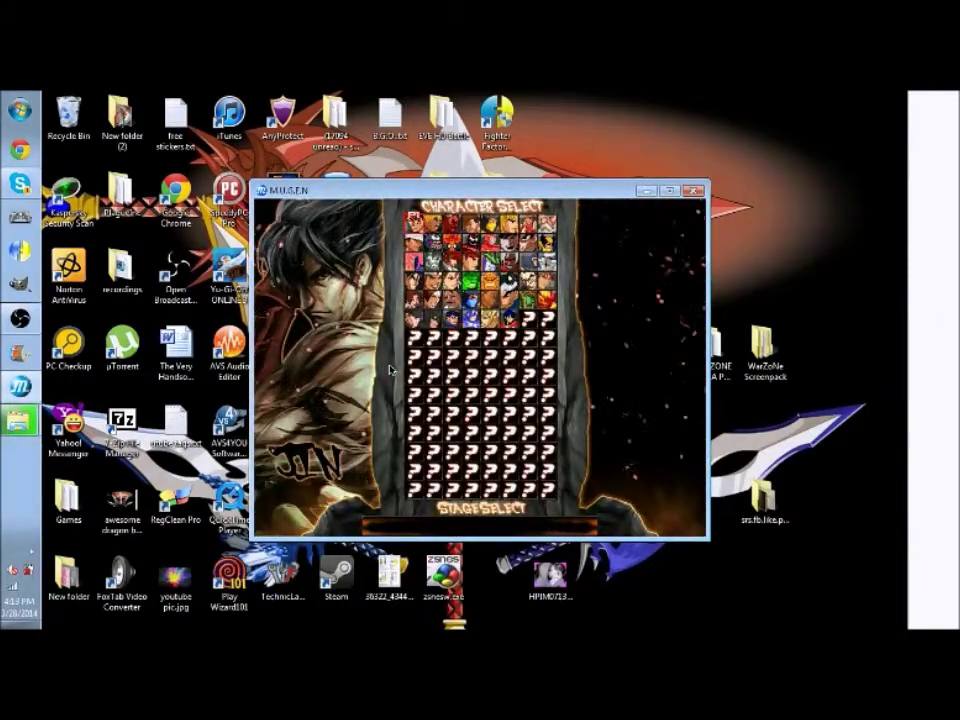
Step: Pick Wolverine versus Ken on a random stage, then close the game window
key(Right)
key(Right)
key(Right)
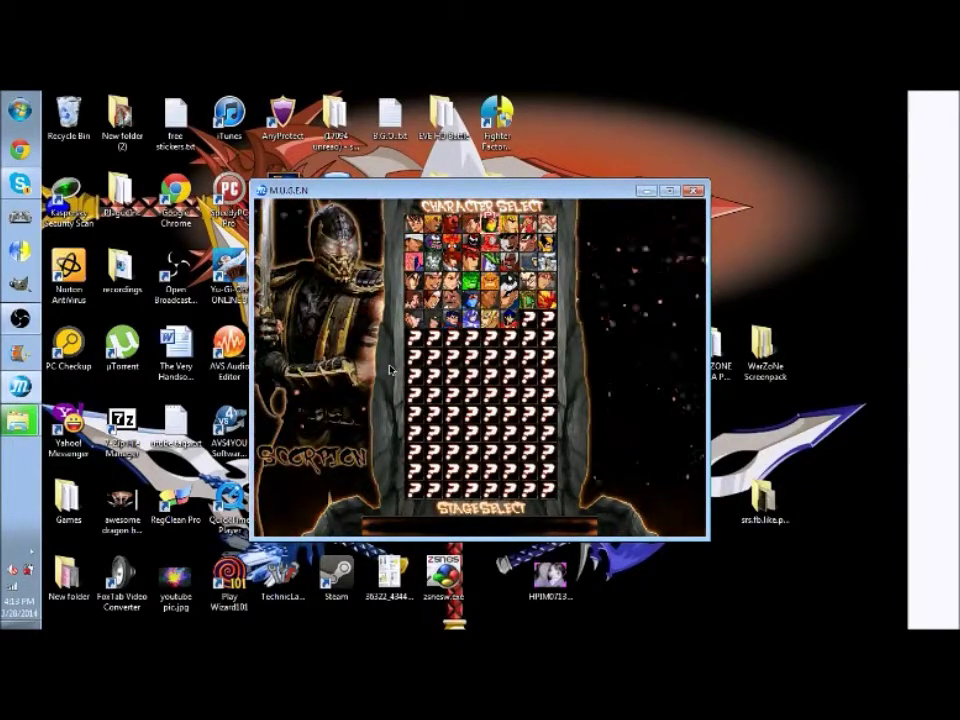
key(Right)
key(Right)
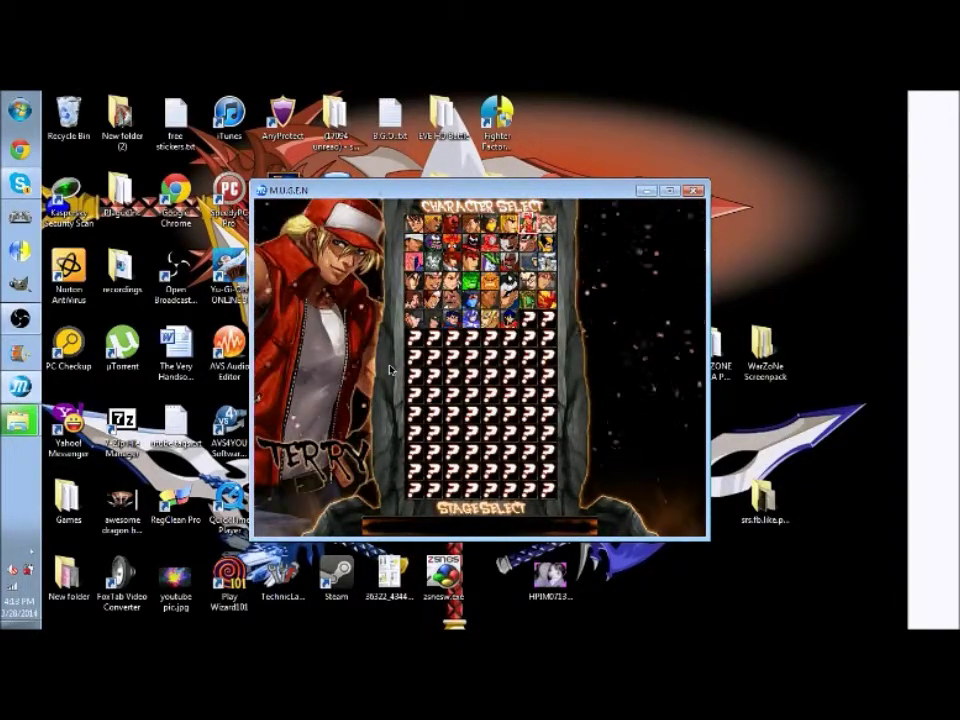
key(Right)
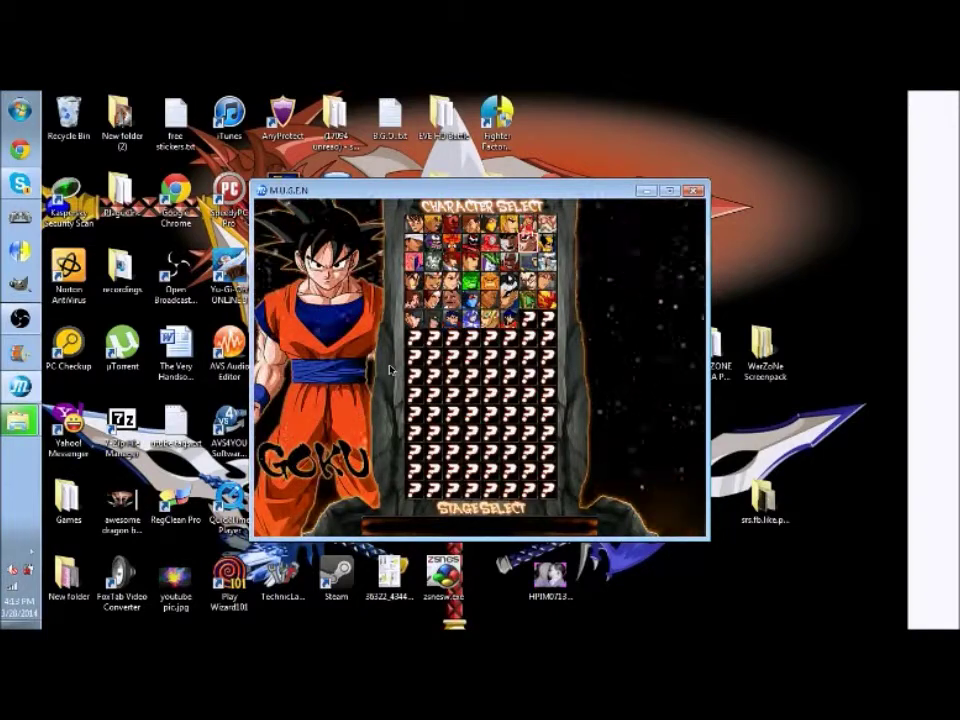
key(Right)
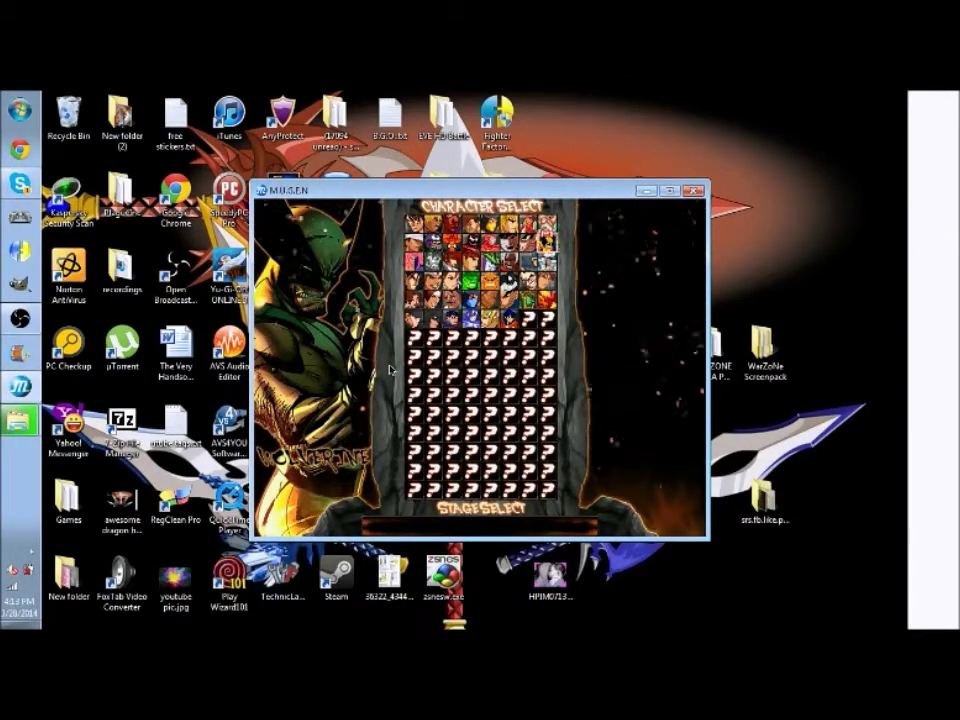
key(Return)
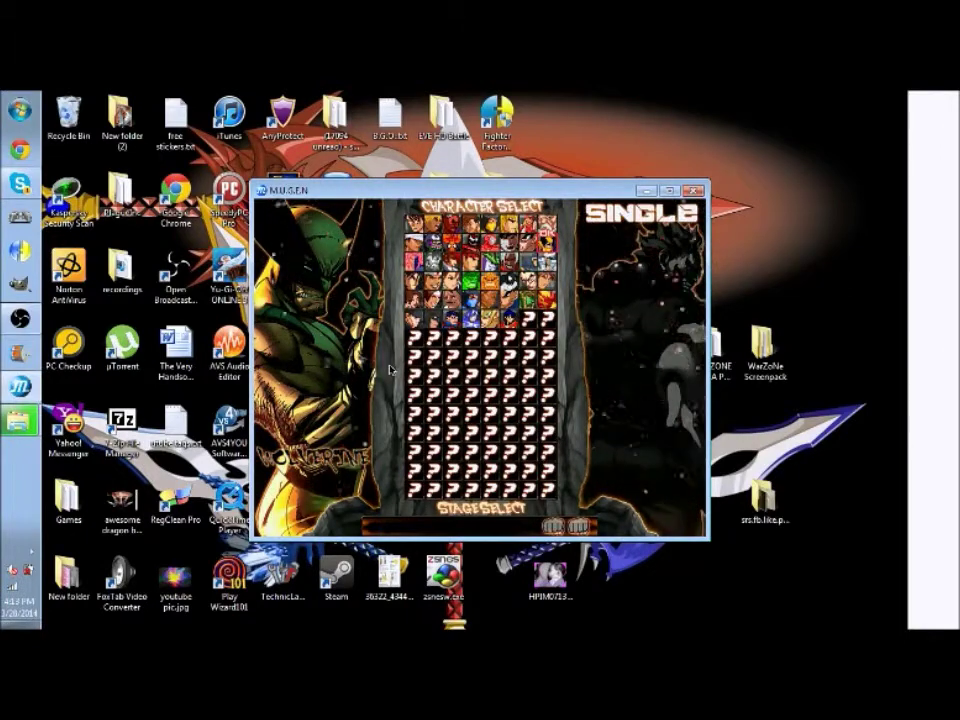
key(Left)
key(Left)
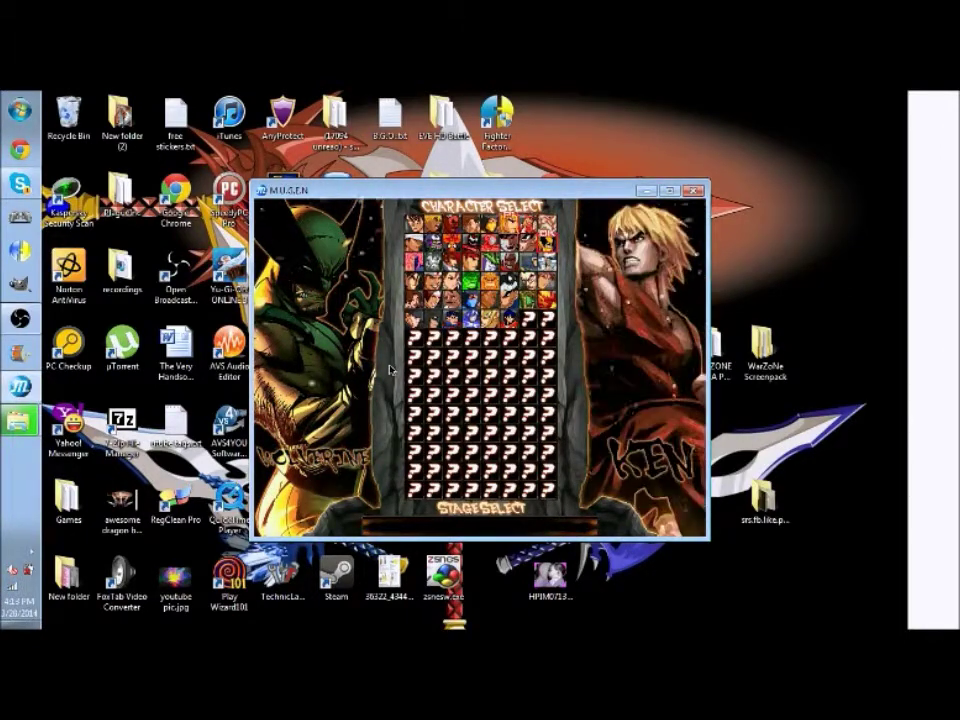
key(Return)
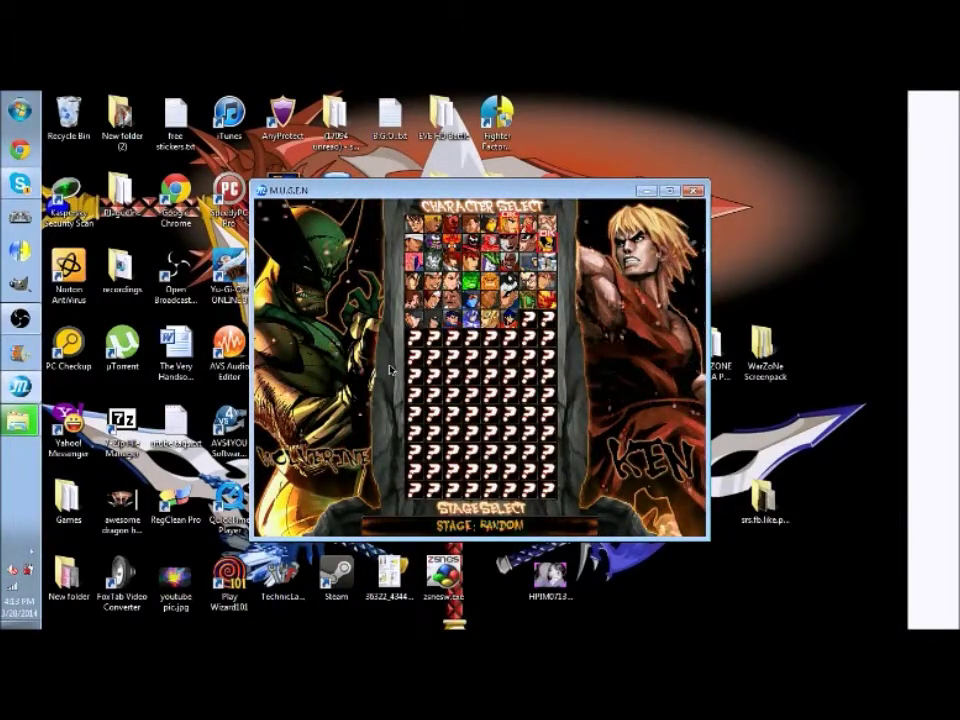
key(Return)
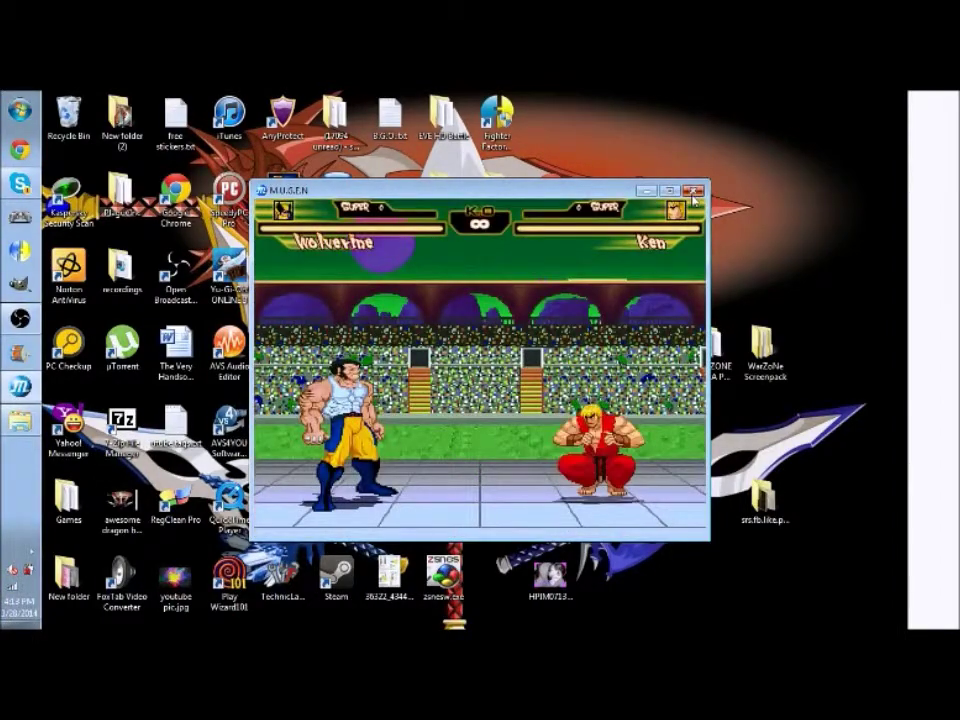
click(694, 192)
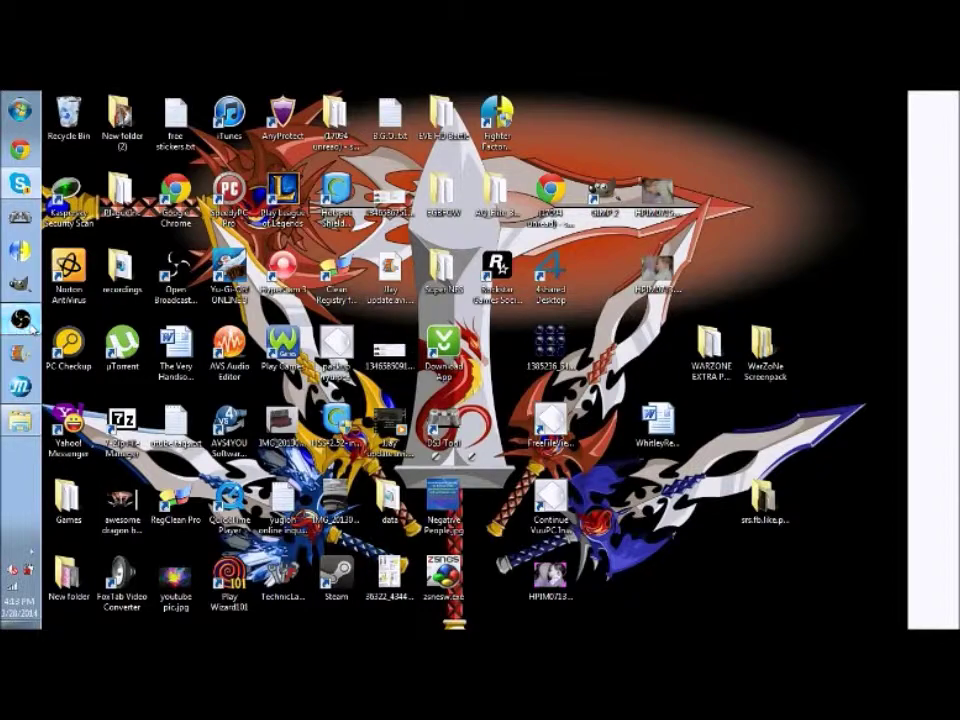
Step: Restore the OBS window from the taskbar and minimize it again
click(31, 327)
click(31, 326)
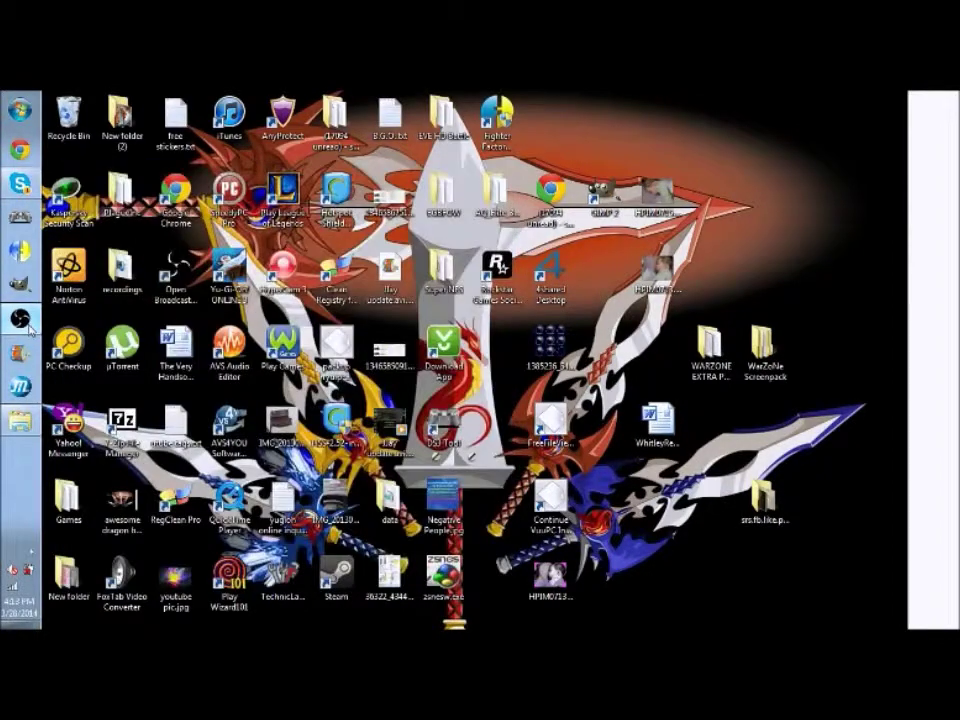